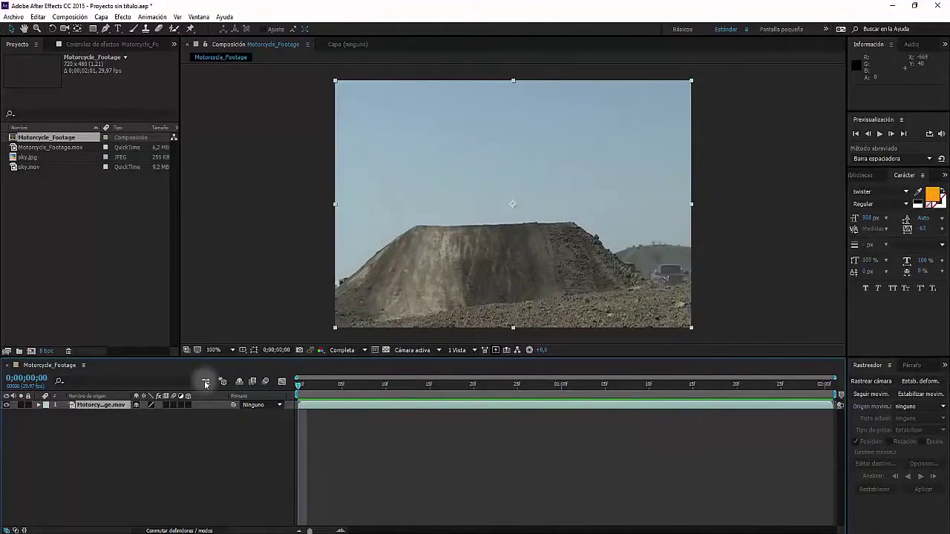
Step: Add sky.jpg to the composition above the motorcycle footage and scale it down to 72%
drag(28, 157, 104, 410)
drag(319, 370, 416, 247)
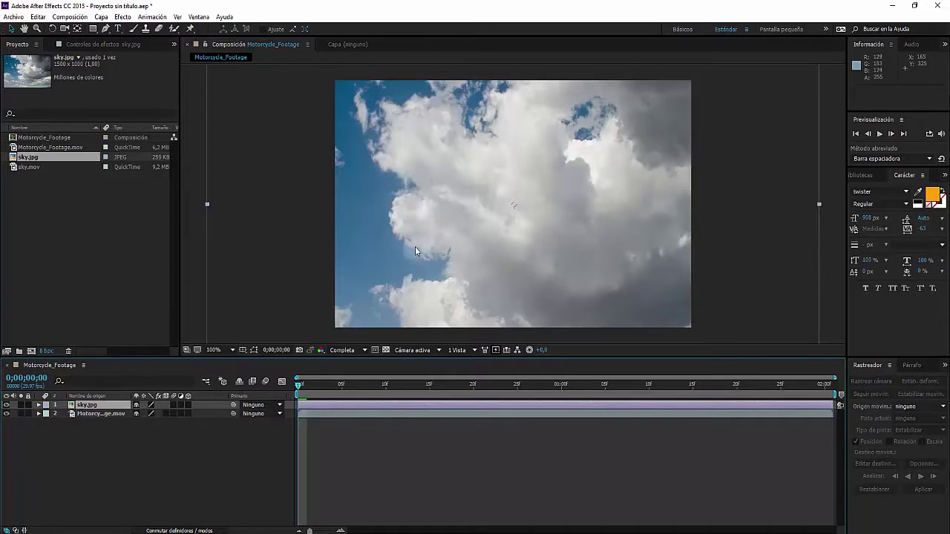
scroll(478, 246, down, 3)
scroll(478, 246, up, 1)
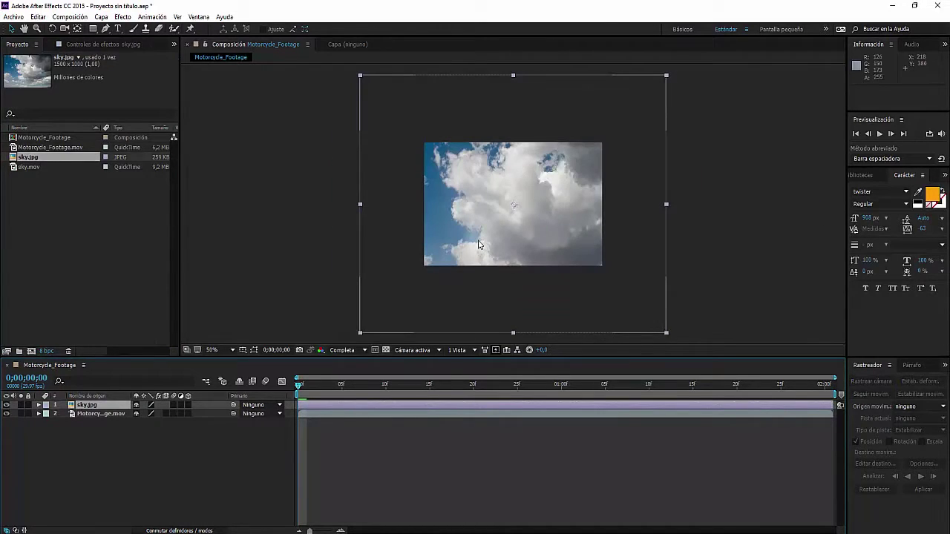
key(s)
drag(143, 414, 123, 413)
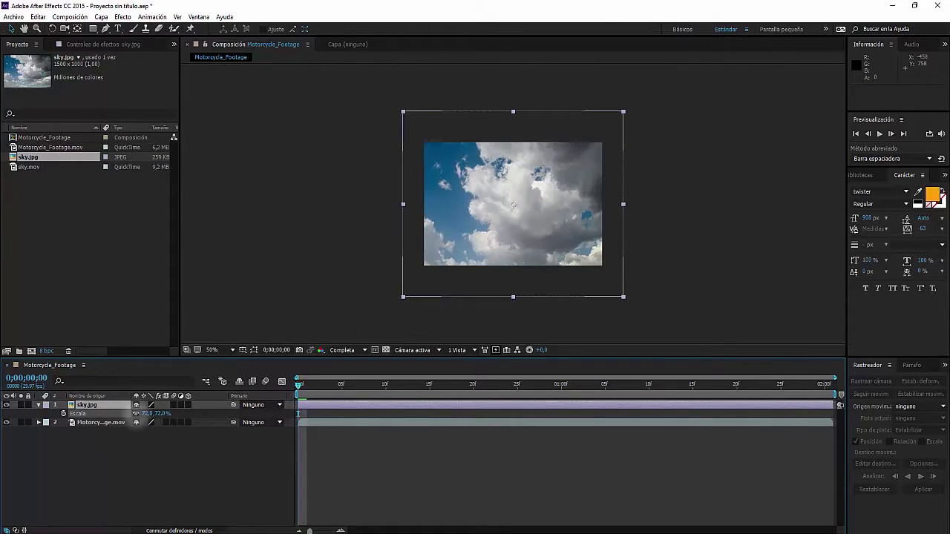
key(s)
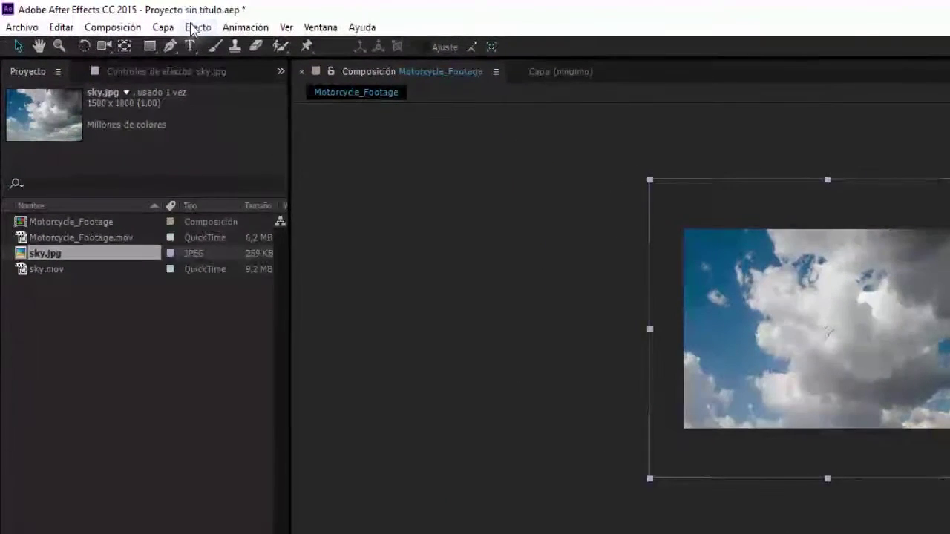
Step: Apply the Barrido lineal (Linear Wipe) transition effect to the sky.jpg layer
click(119, 18)
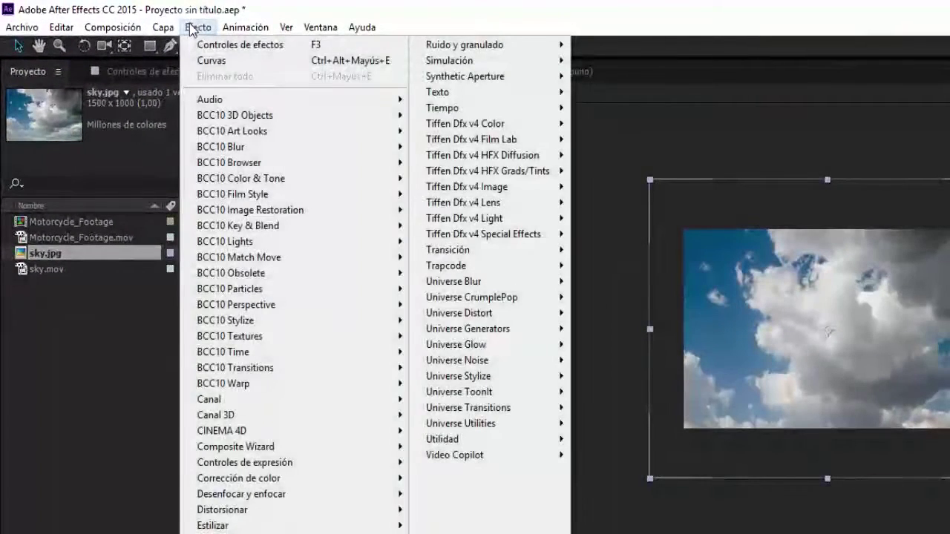
mouse_move(510, 250)
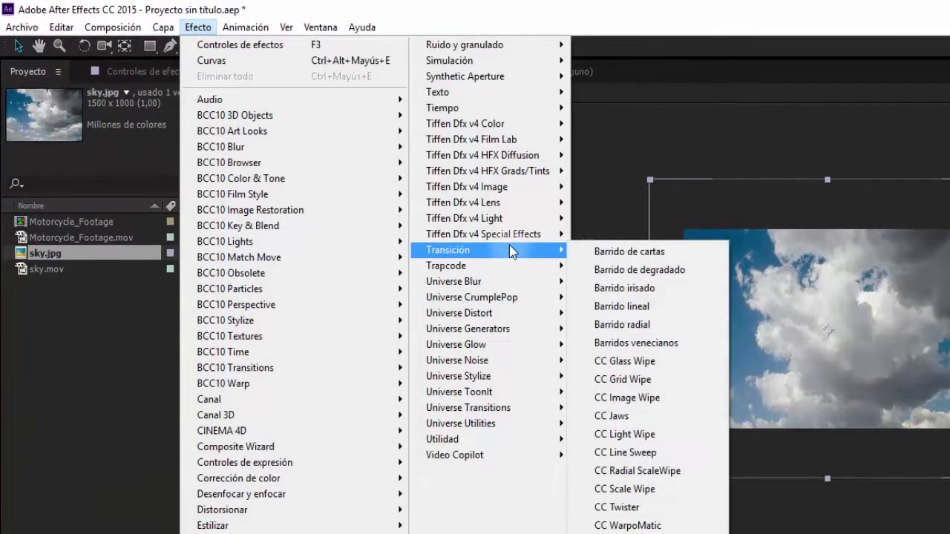
click(626, 306)
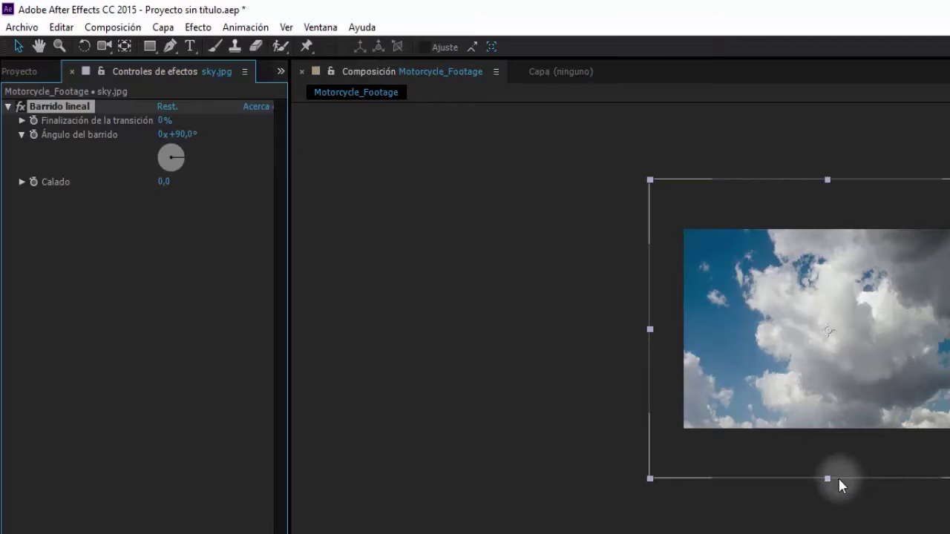
Step: Set the linear wipe's transition completion to 30% and its wipe angle to 0°
click(165, 121)
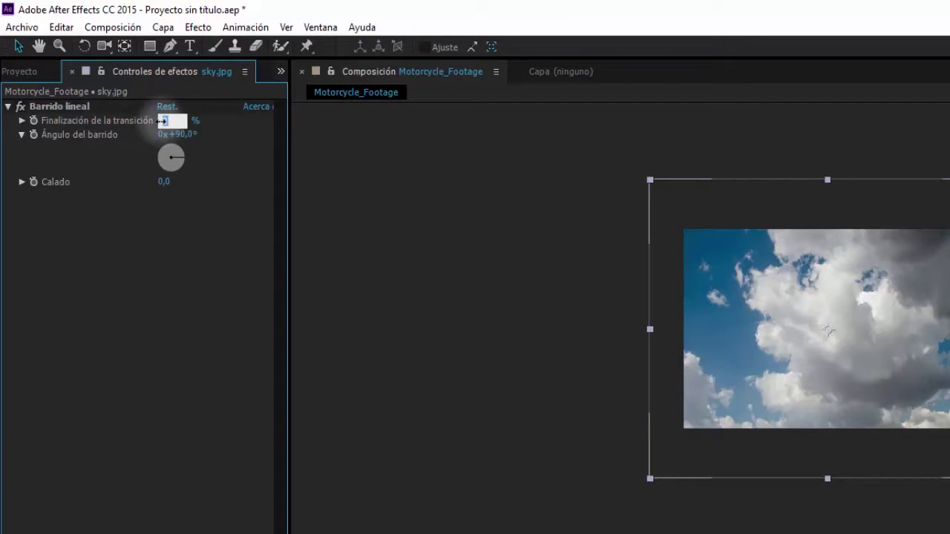
text(30)
key(Return)
click(182, 134)
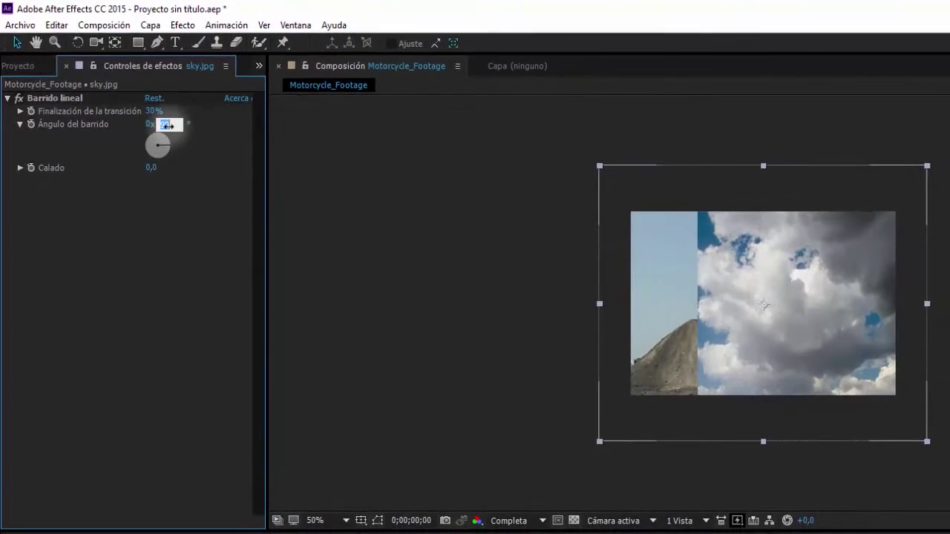
text(0)
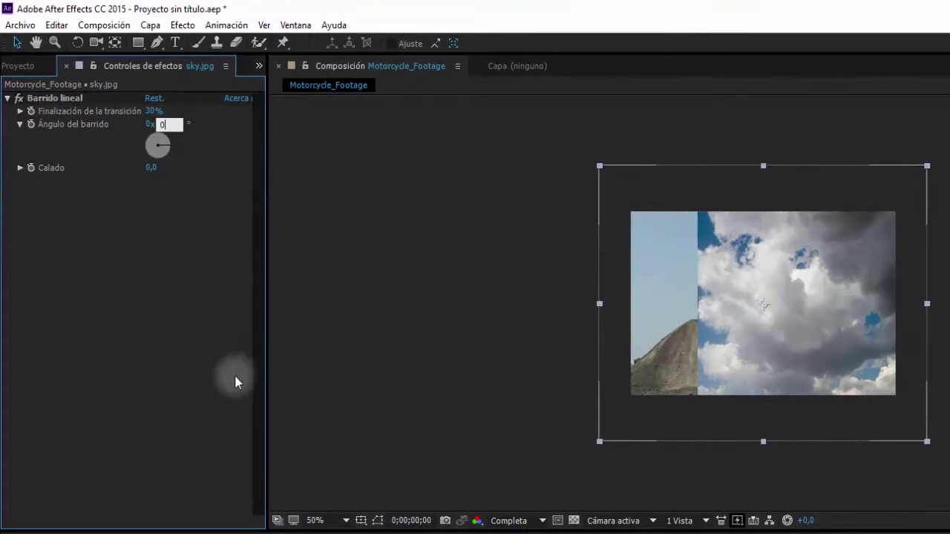
key(Return)
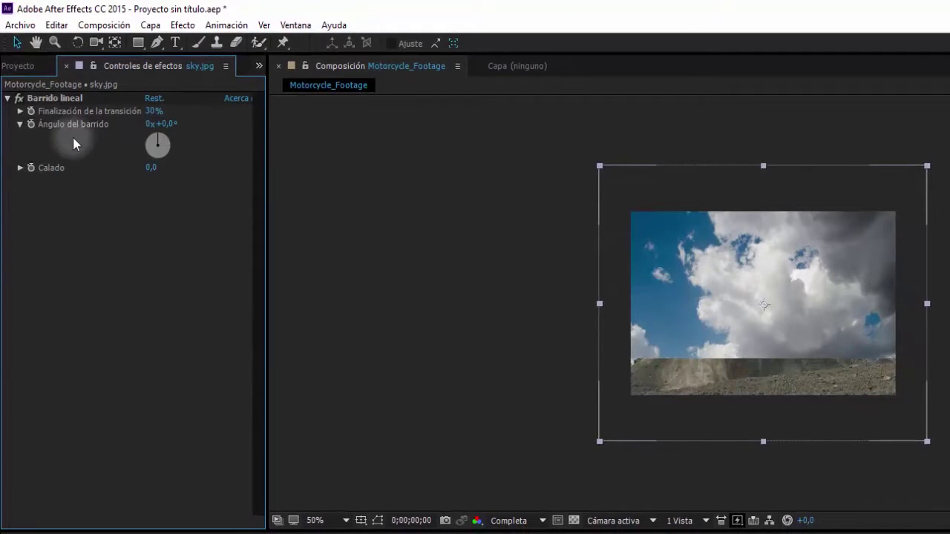
Step: Feather the wipe to 304 and move the sky image up so its soft lower edge blends into the horizon behind the mound
drag(151, 172, 341, 198)
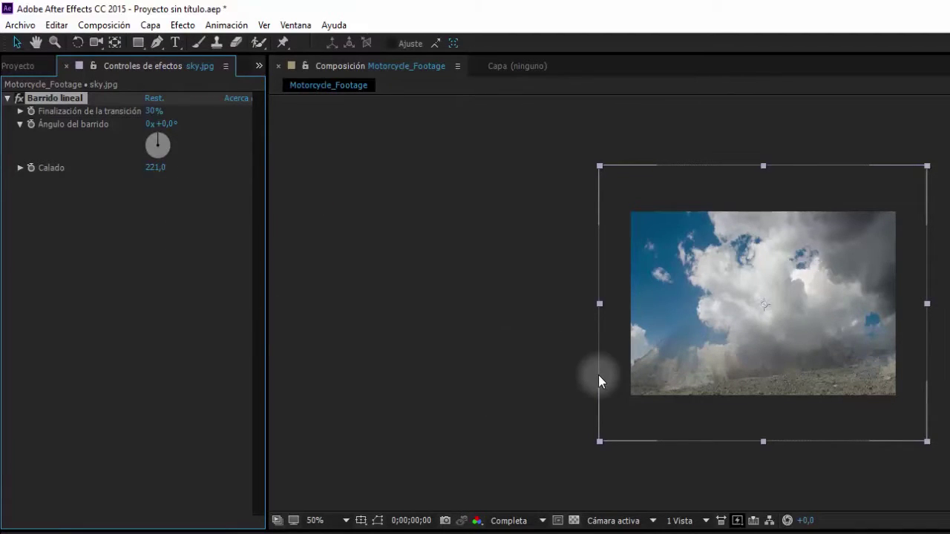
drag(701, 353, 697, 302)
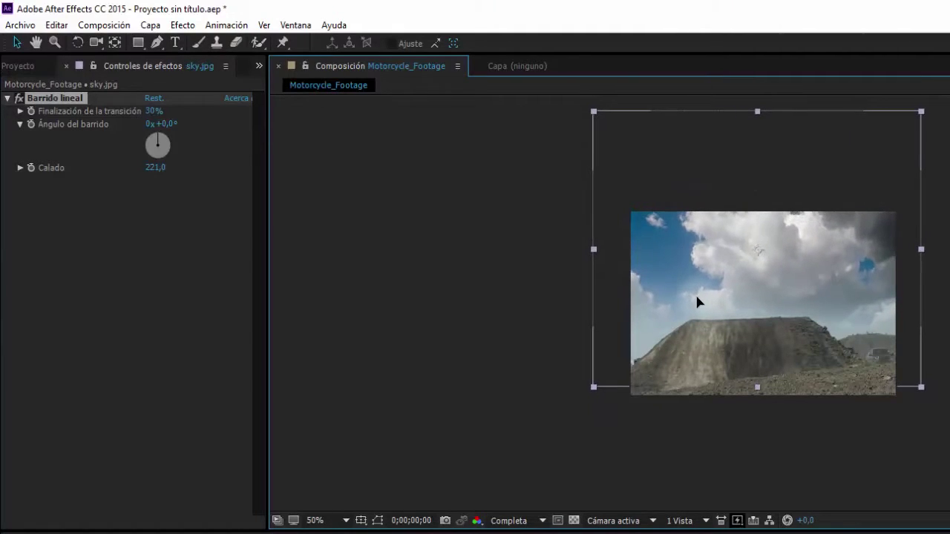
drag(155, 167, 217, 176)
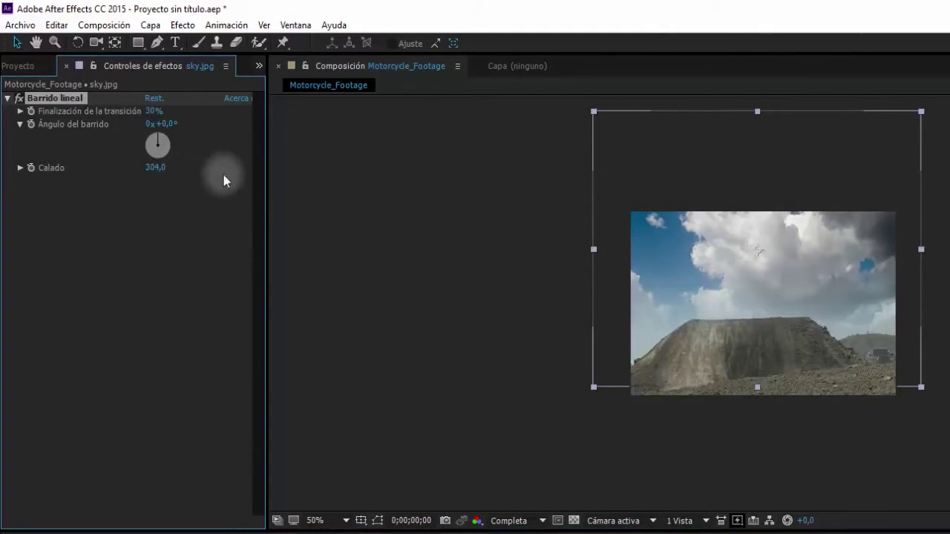
mouse_move(837, 299)
mouse_down()
mouse_move(830, 287)
mouse_move(846, 286)
mouse_move(839, 277)
mouse_move(835, 294)
mouse_up()
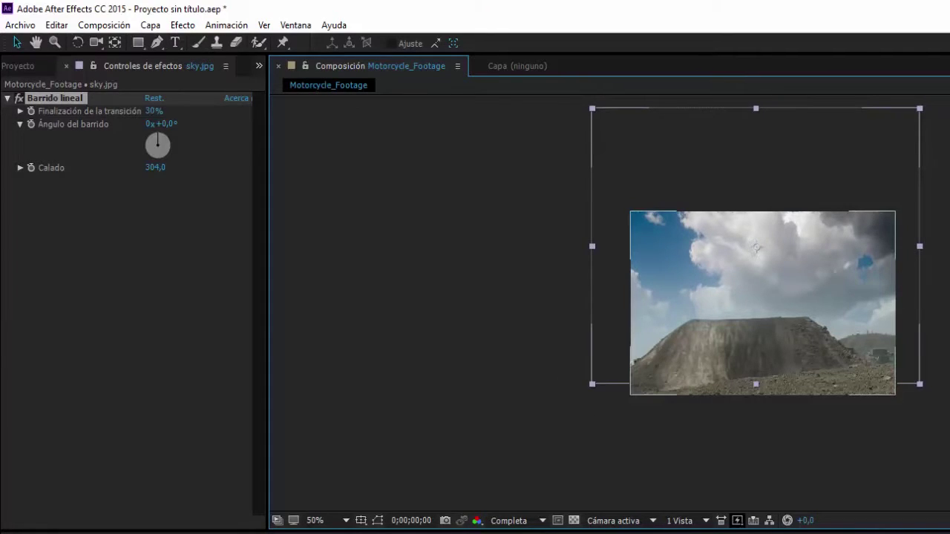
Step: Start motion tracking (Seguir movimiento) on the Motorcycle_Footage.mov layer
click(763, 303)
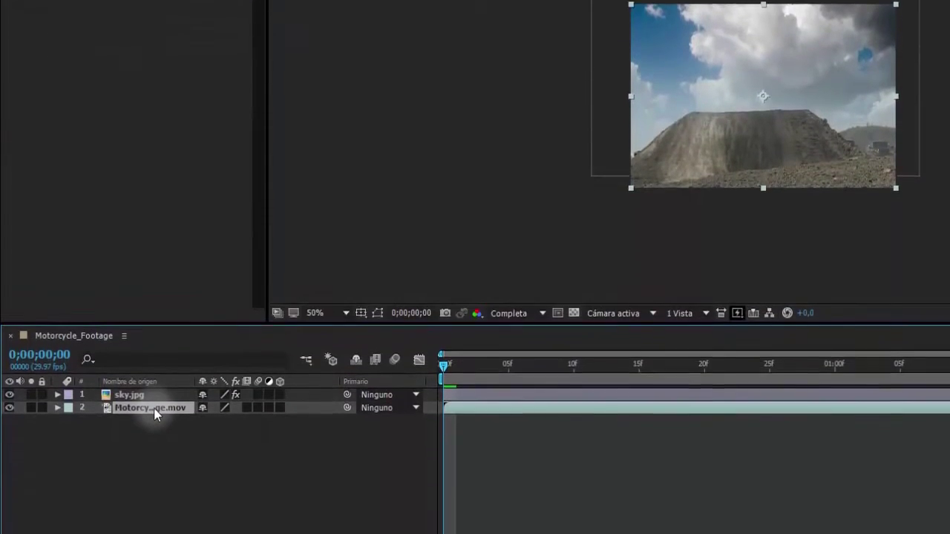
right_click(154, 365)
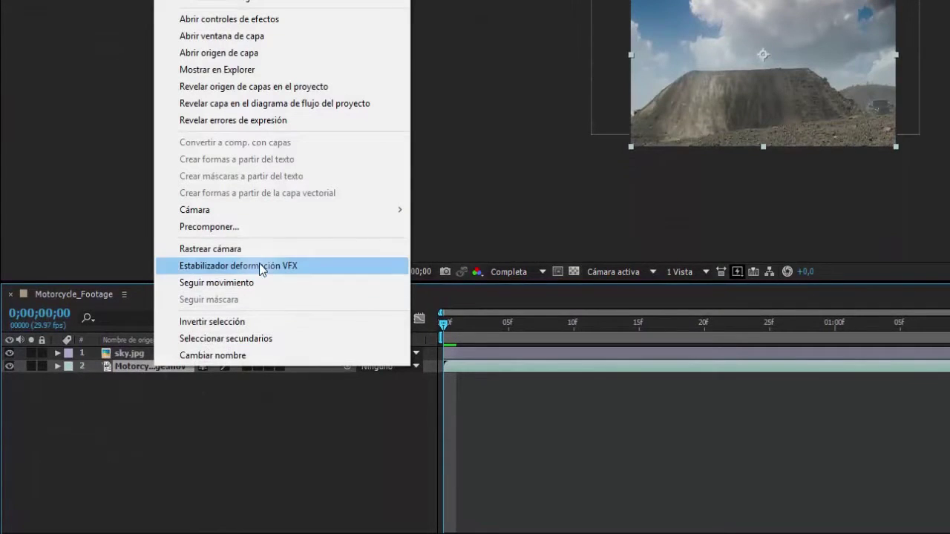
click(262, 282)
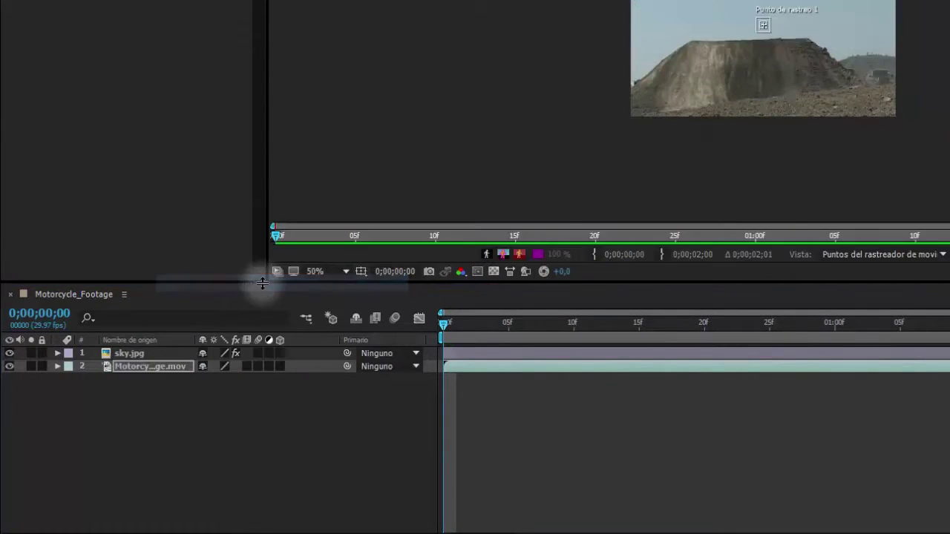
Step: Place track point 1 on the protruding rock on the mound's right slope and resize its feature and search regions around it
key(period)
key(period)
key(period)
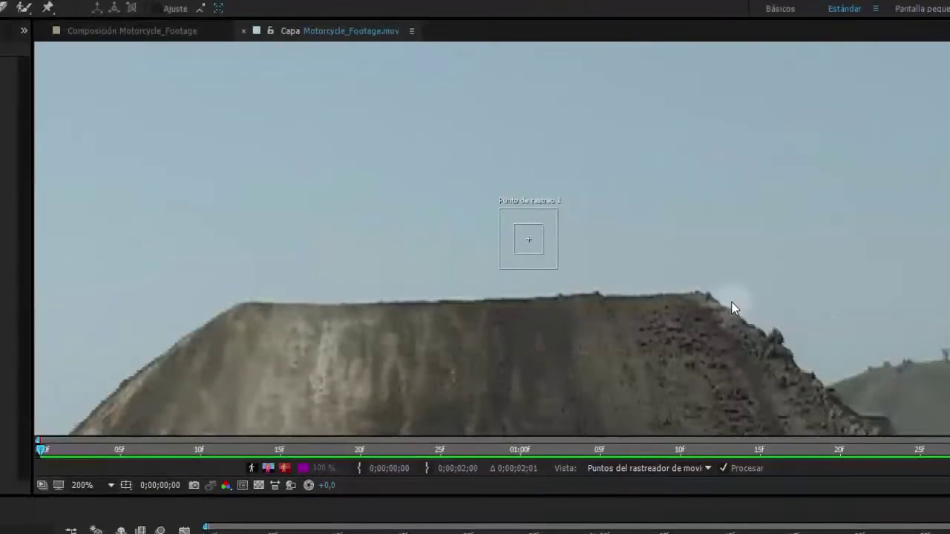
key(comma)
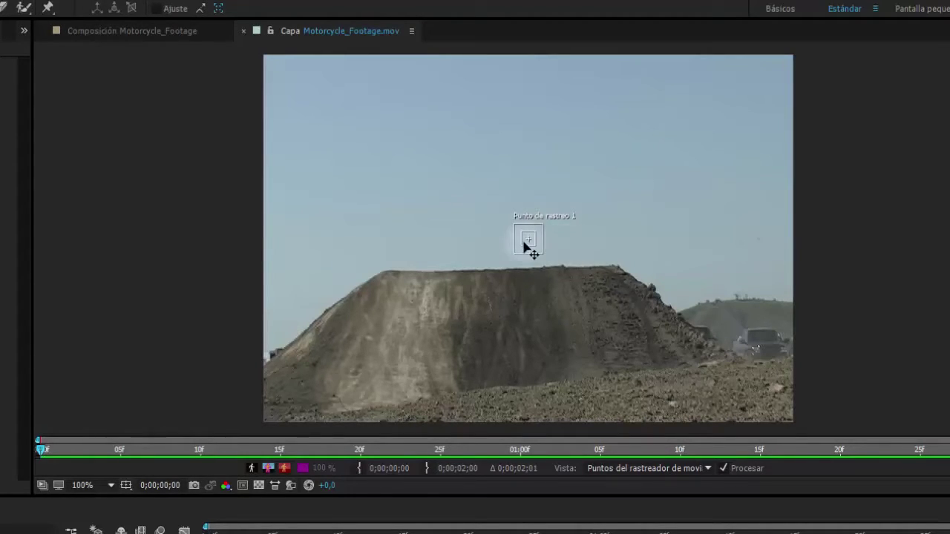
drag(527, 245, 649, 293)
key(space)
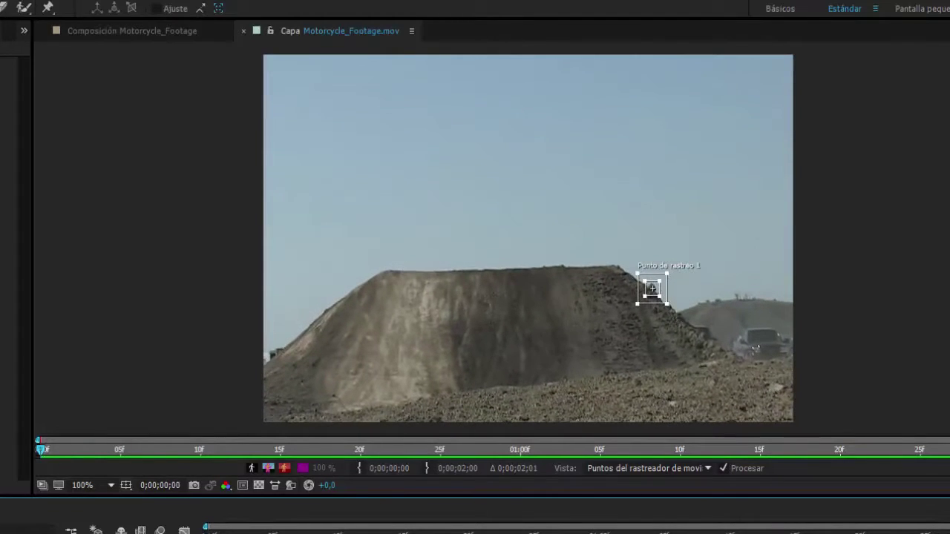
scroll(693, 305, up, 4)
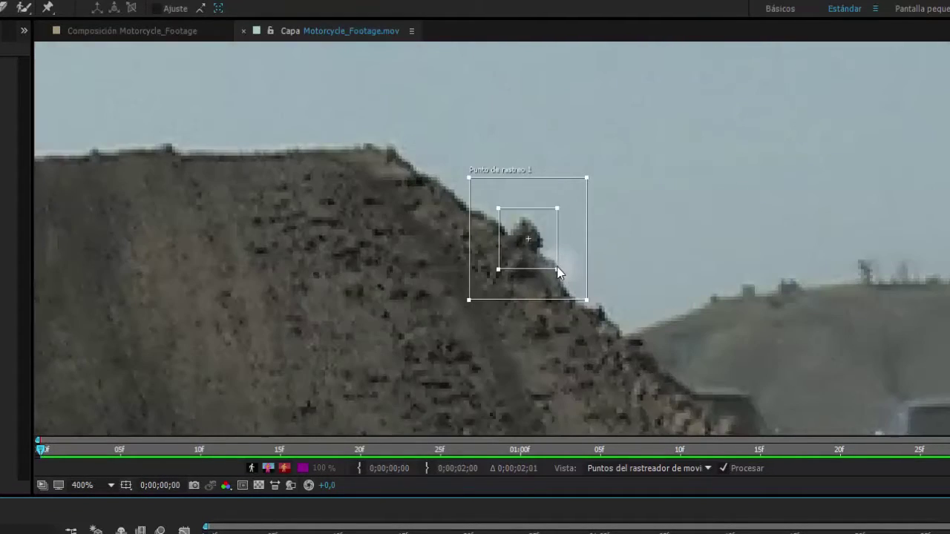
drag(558, 269, 581, 296)
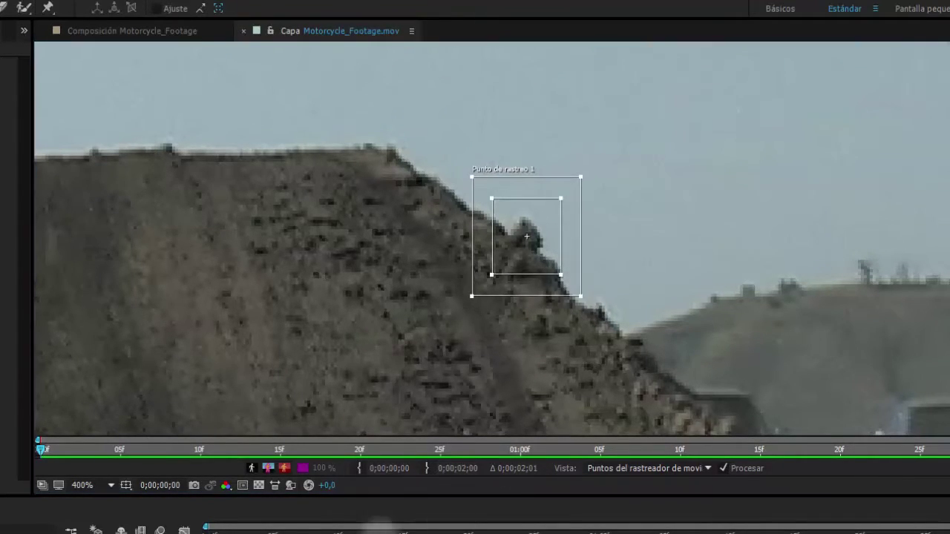
key(slash)
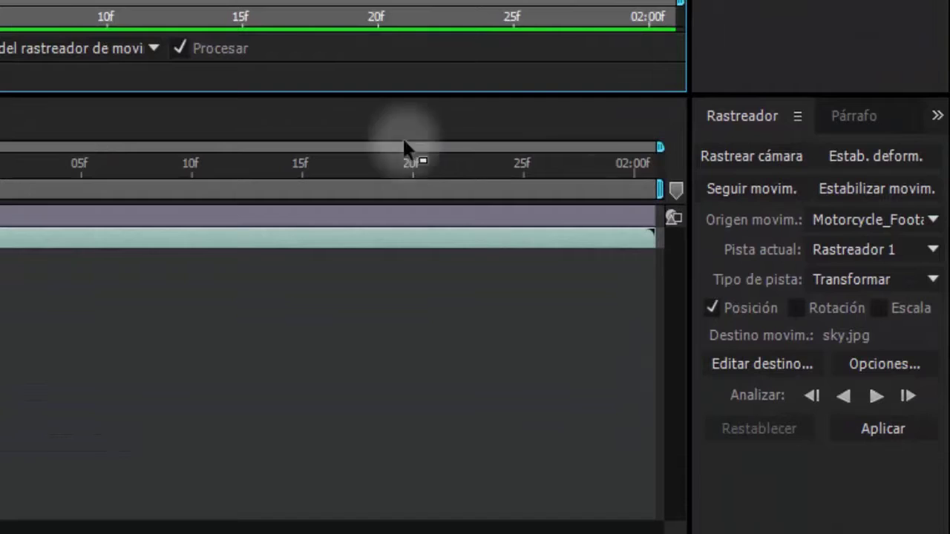
Step: Analyze the track point forward through the whole clip and apply the tracking data to sky.jpg in X and Y
click(873, 394)
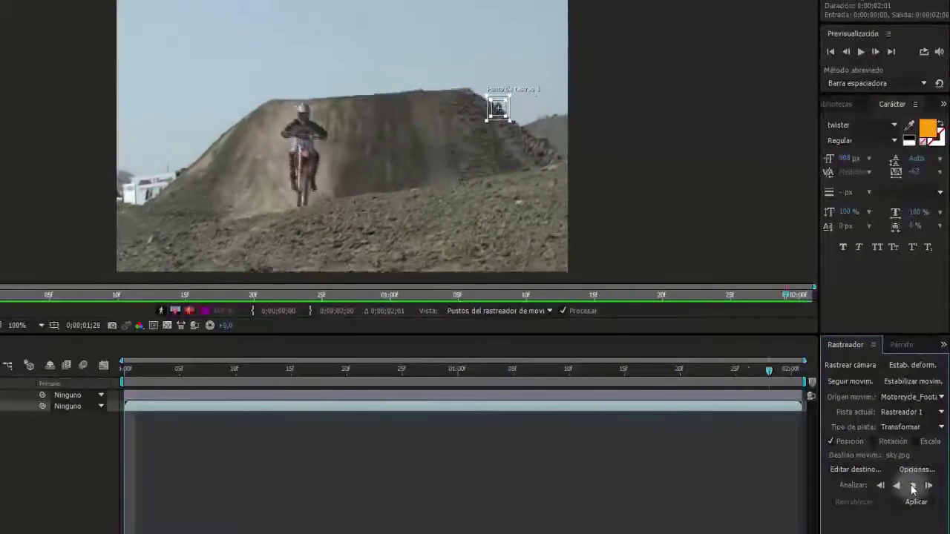
drag(795, 380, 123, 346)
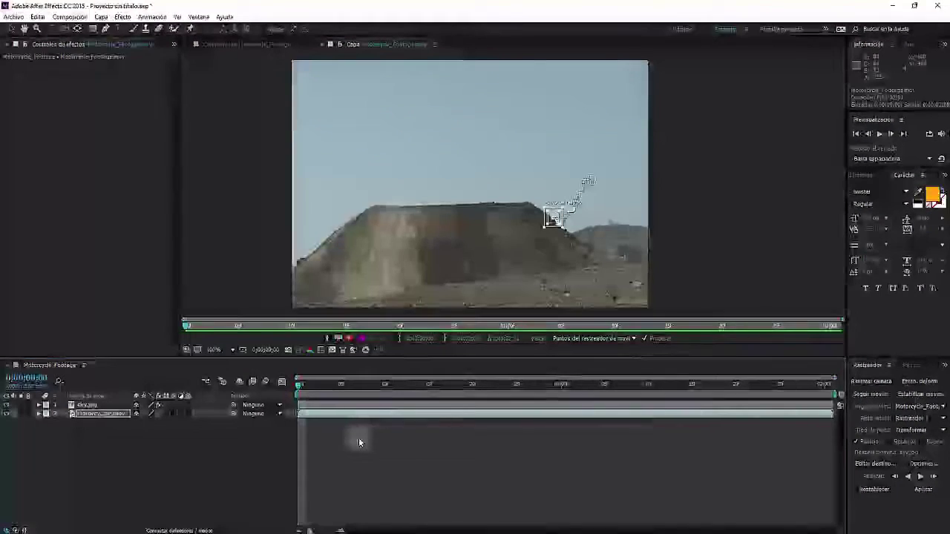
click(184, 417)
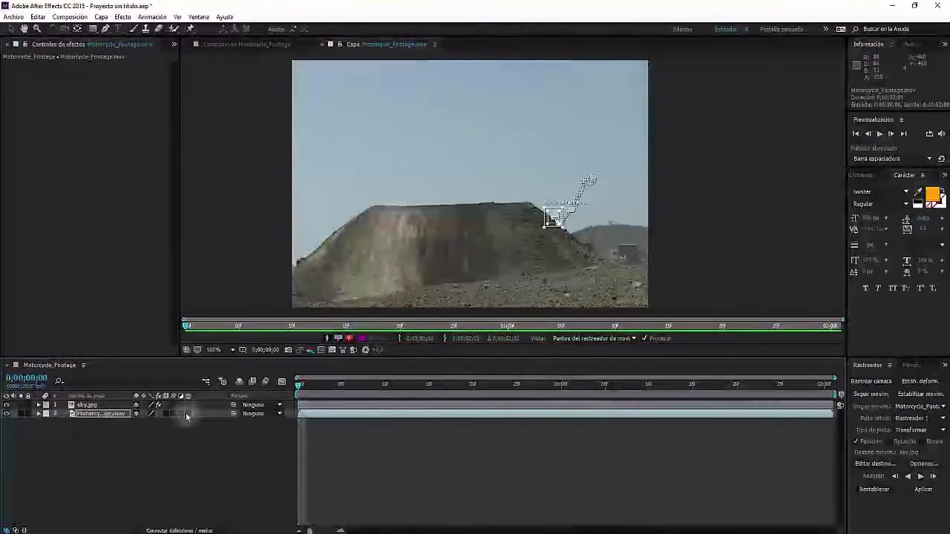
click(87, 405)
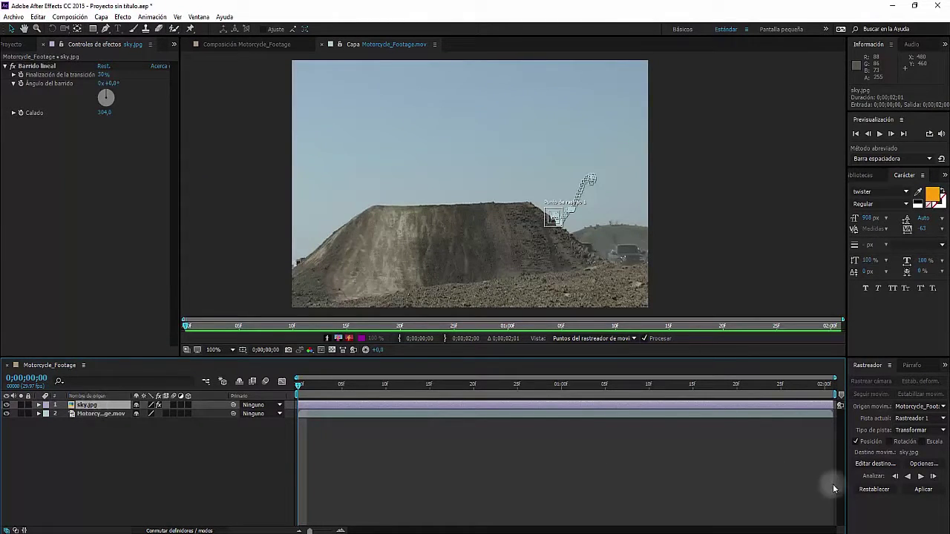
click(925, 491)
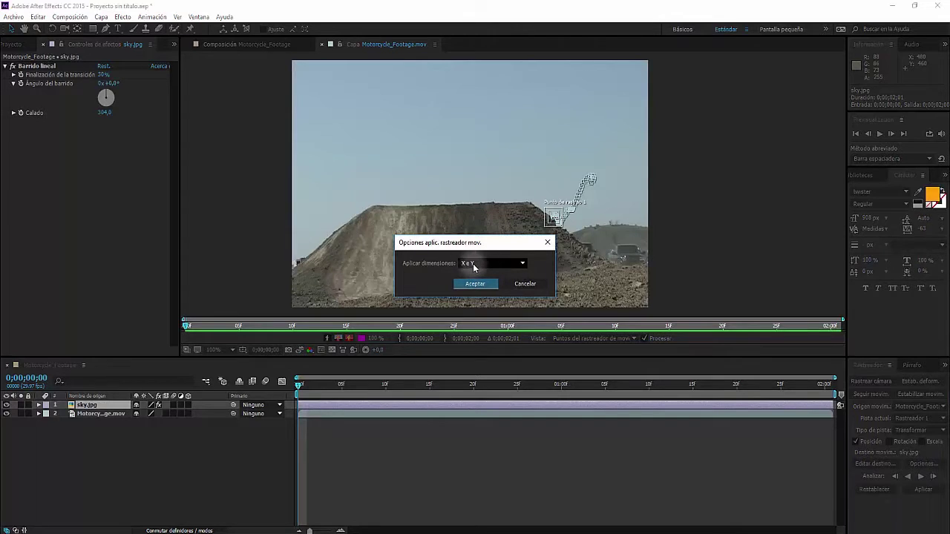
click(476, 284)
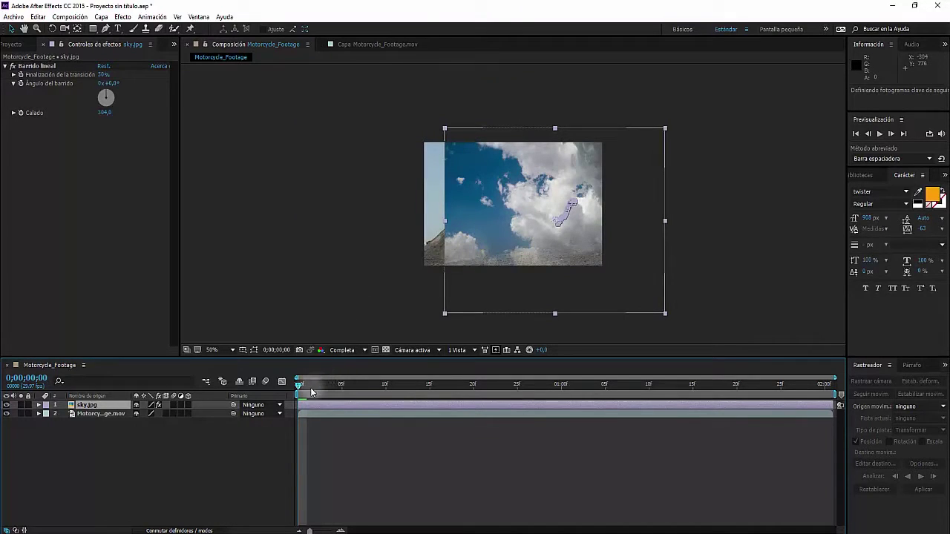
Step: Select all of sky.jpg's position keyframes, move the sky to about 360.5, 84.3 at the first frame, and preview the tracked motion
mouse_move(298, 385)
mouse_down()
mouse_move(841, 399)
mouse_move(298, 386)
mouse_up()
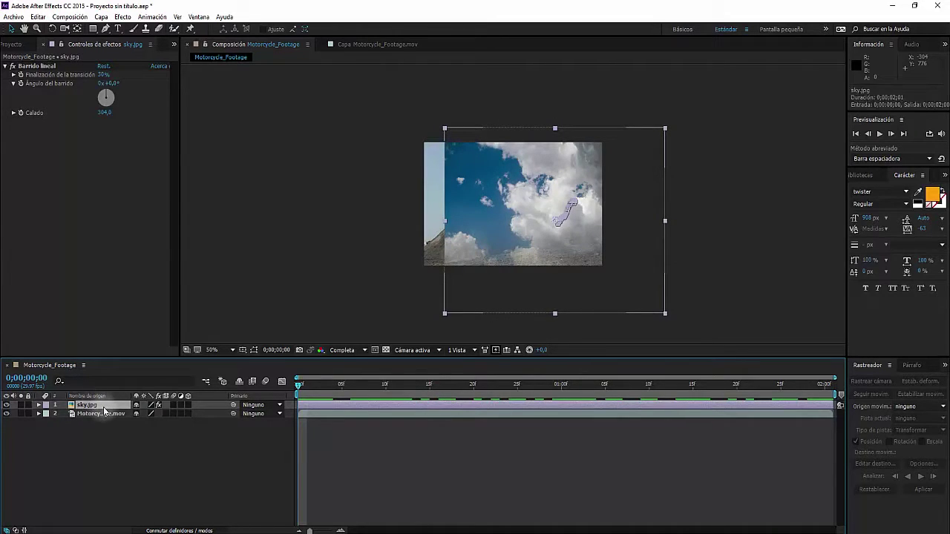
key(p)
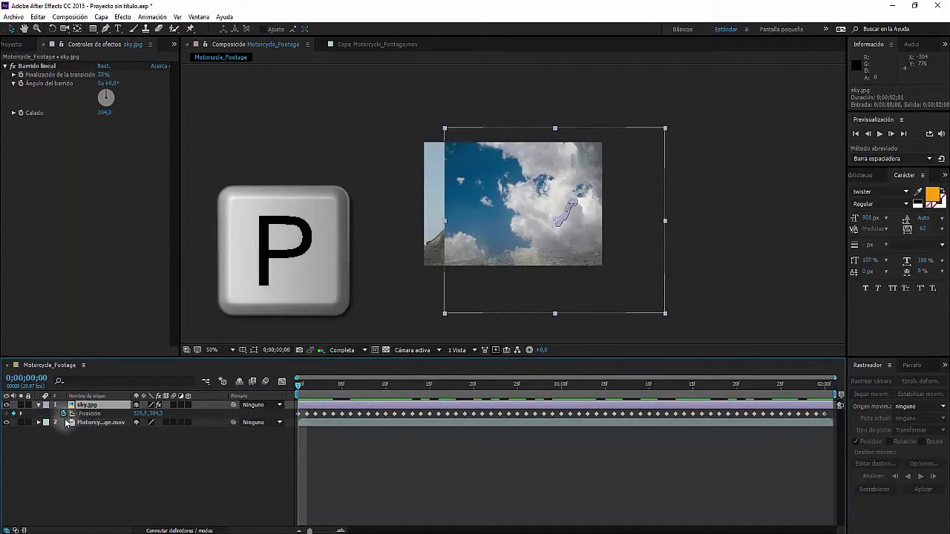
click(88, 415)
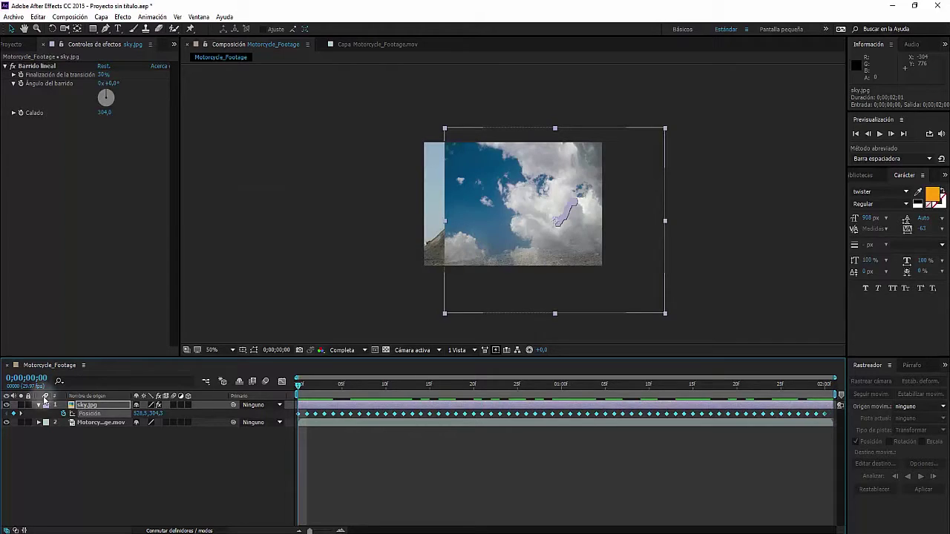
drag(591, 257, 552, 201)
click(265, 482)
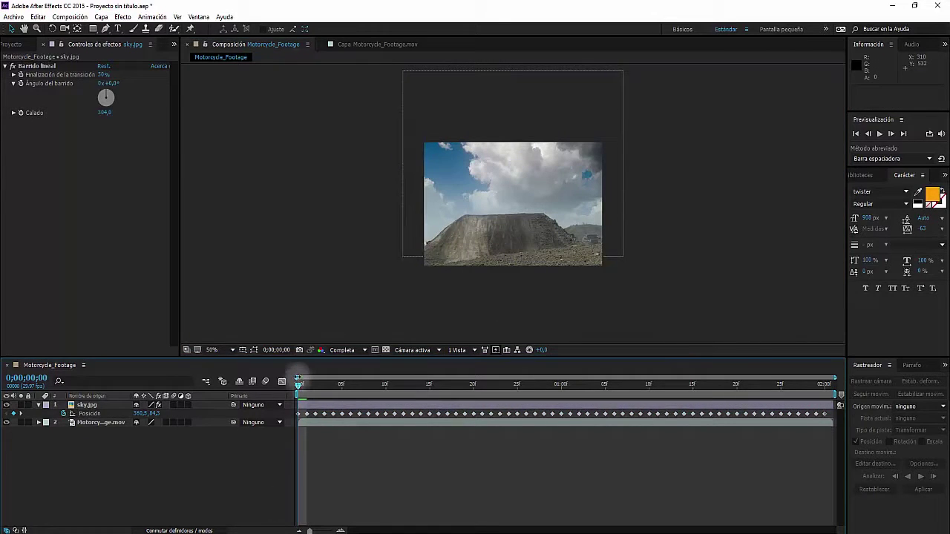
drag(300, 388, 605, 387)
key(space)
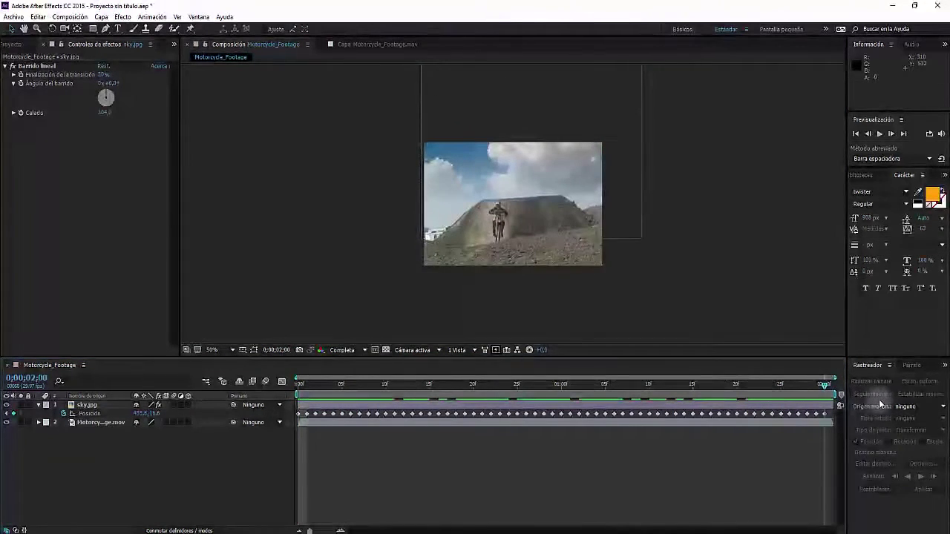
Step: Collapse the sky.jpg layer's properties and review the tracked sky over the motorcycle clip from the first frame
drag(824, 389, 147, 400)
click(38, 408)
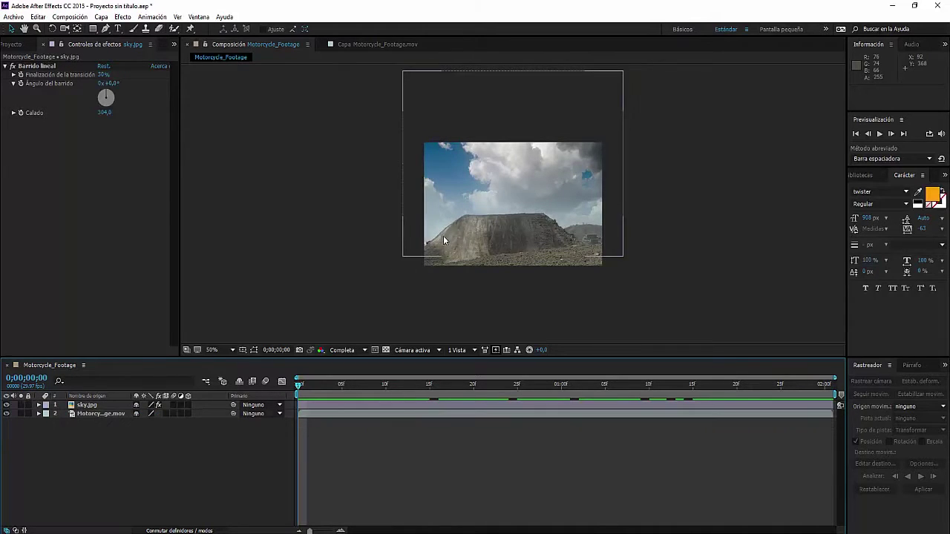
scroll(448, 238, up, 2)
drag(315, 385, 128, 378)
Step: At frame 0;00;00;26, with the rider in mid-air, duplicate the Motorcycle_Footage.mov layer and place the copy above sky.jpg
drag(442, 385, 527, 385)
click(97, 414)
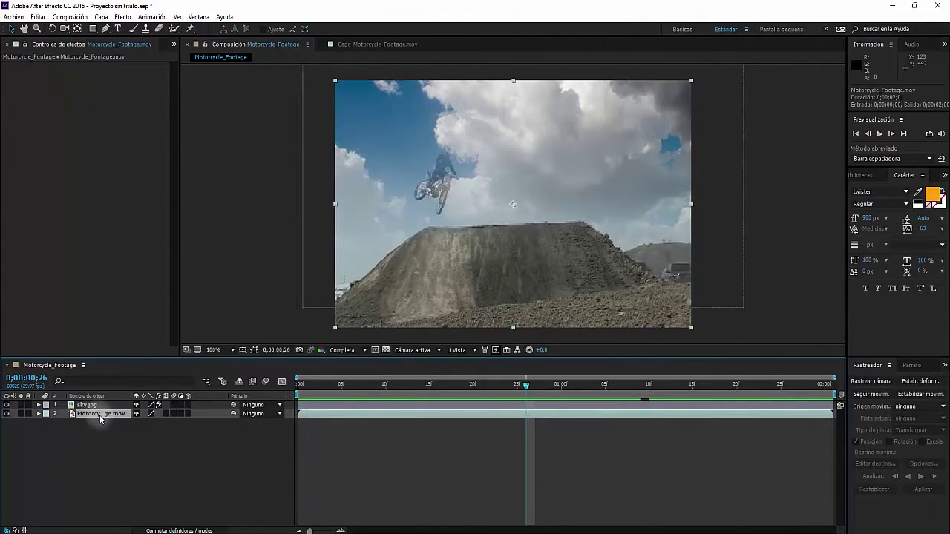
key(ctrl+d)
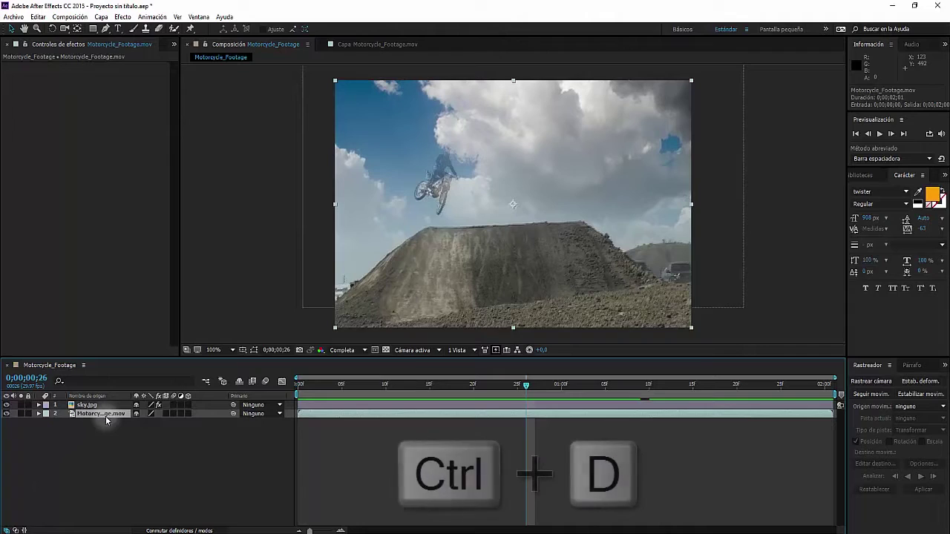
drag(95, 413, 94, 408)
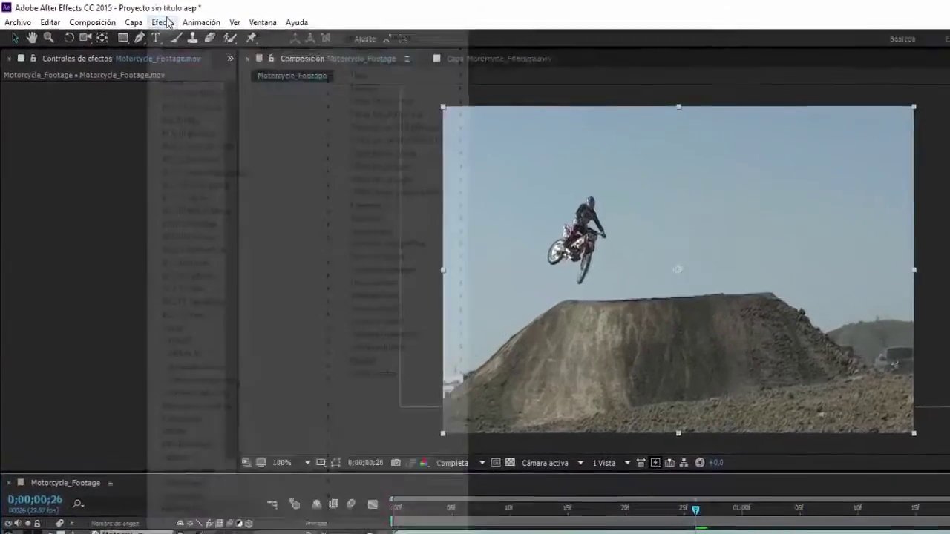
Step: Apply the linear color key (Incrustación por croma lineal) to the top footage copy, sampling the light-blue sky as key color
click(122, 16)
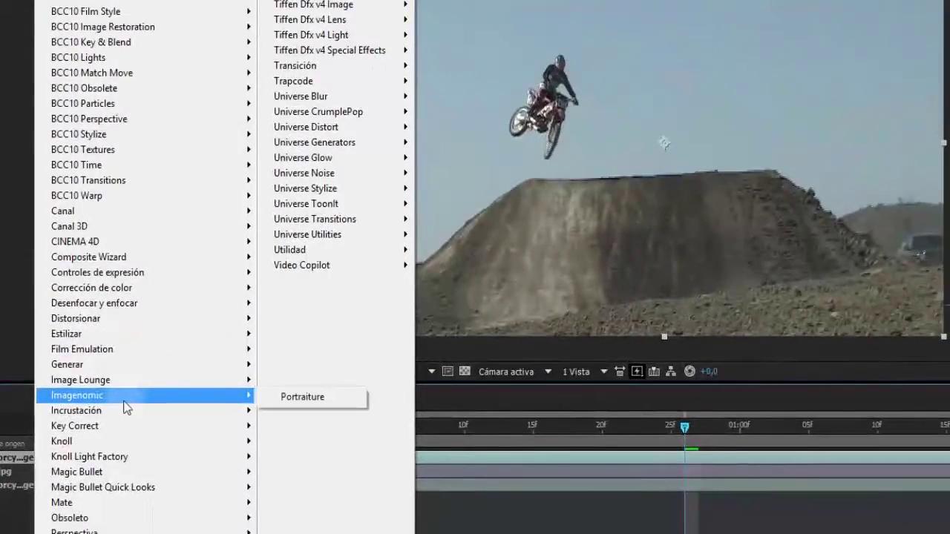
mouse_move(126, 411)
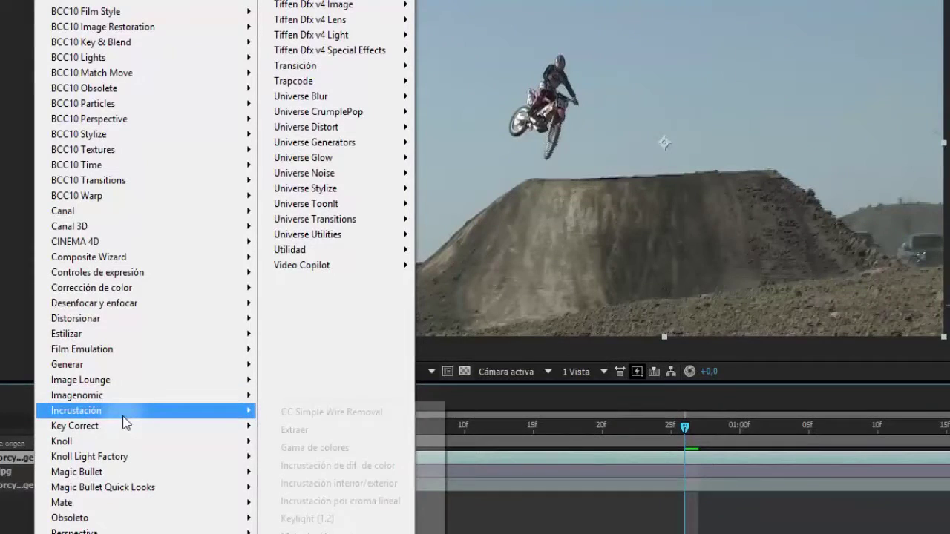
click(394, 502)
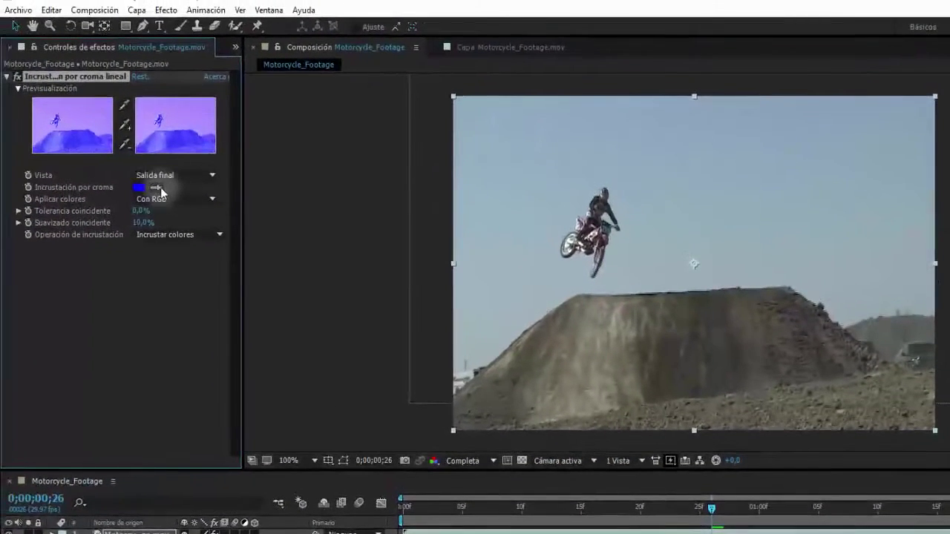
click(156, 189)
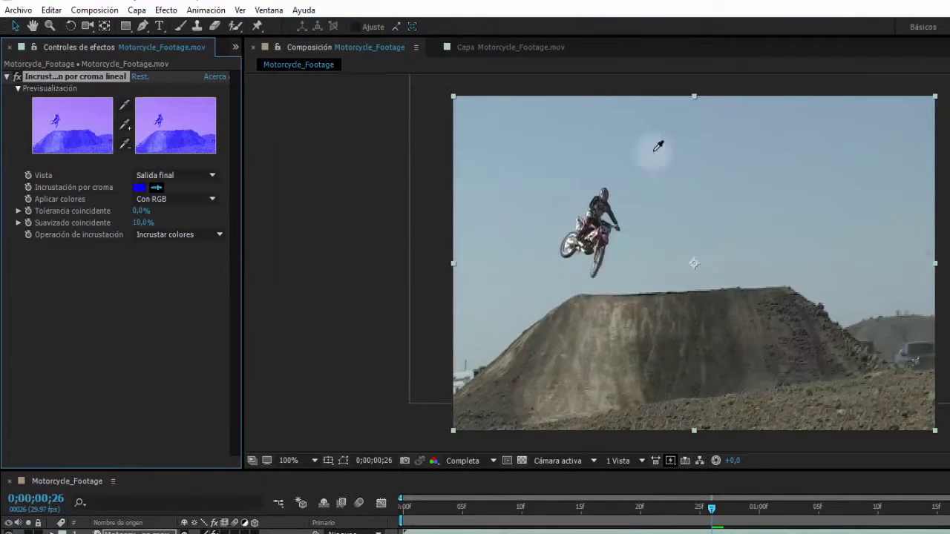
click(702, 142)
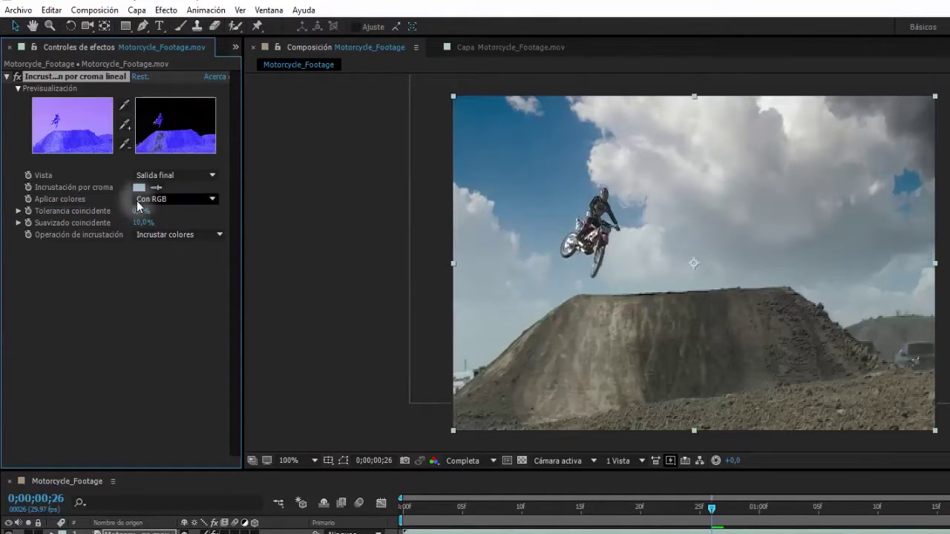
Step: Set the key's matching softness (Suavizado coincidente) to 7.0% and preview the keyed footage
mouse_move(135, 212)
mouse_down()
mouse_move(144, 198)
mouse_move(130, 212)
mouse_up()
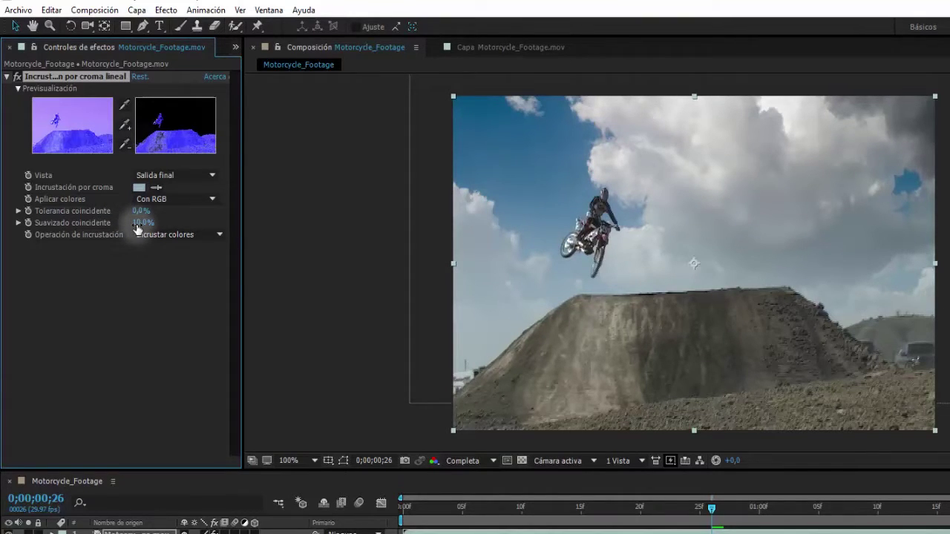
mouse_move(136, 227)
mouse_down()
mouse_move(148, 221)
mouse_move(126, 221)
mouse_up()
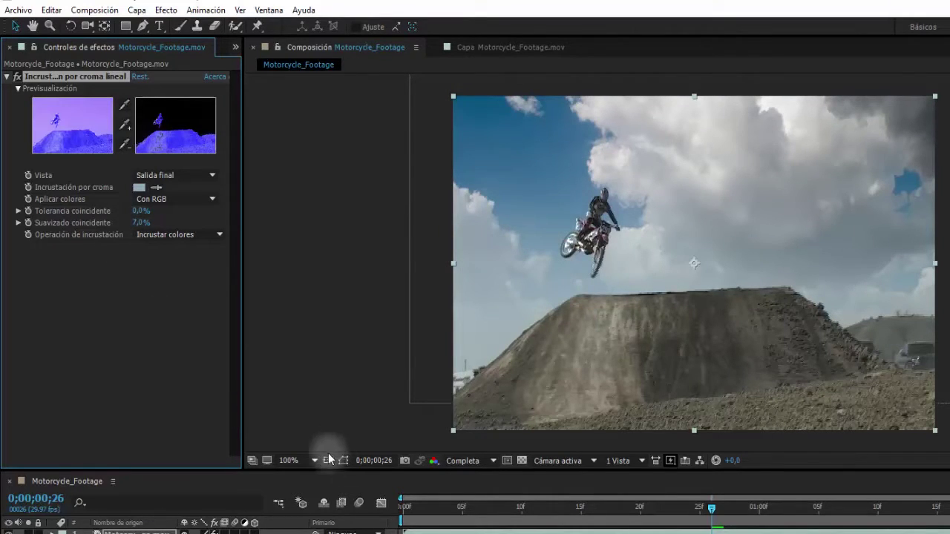
click(408, 509)
key(space)
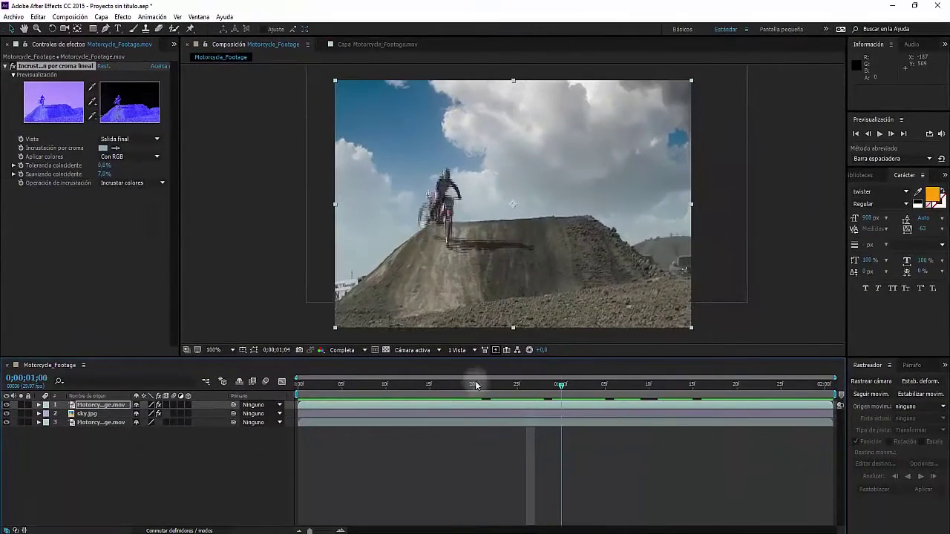
click(475, 385)
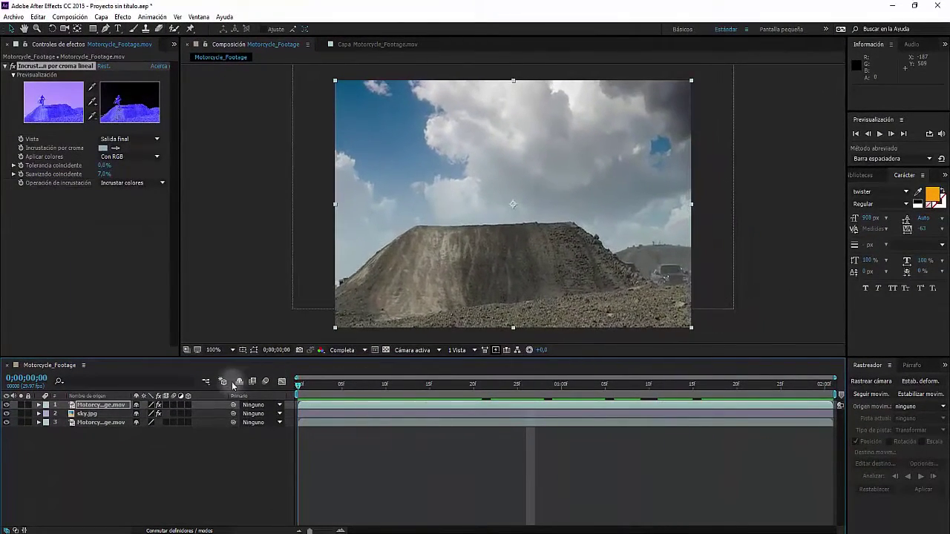
Step: Create an adjustment layer (Capa de ajuste) on top of all layers in the Motorcycle_Footage composition
click(132, 470)
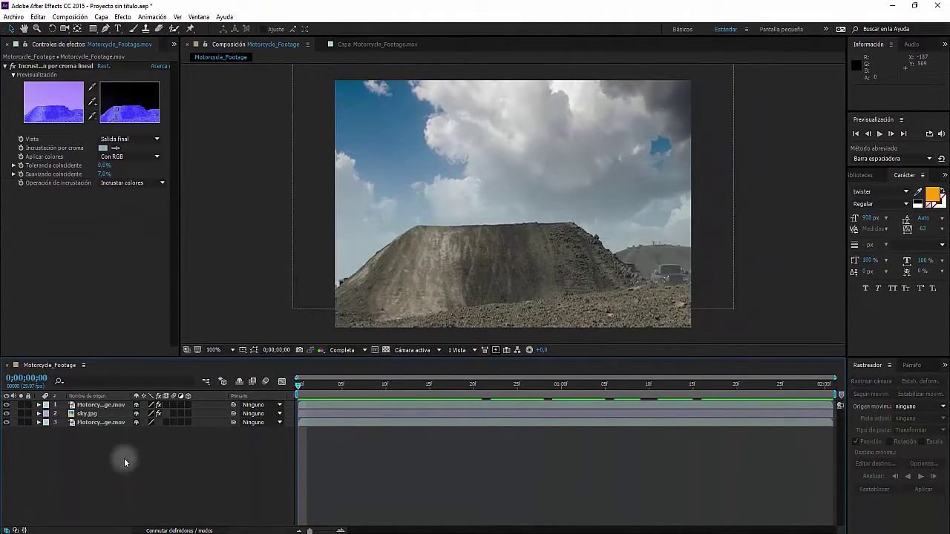
right_click(94, 480)
mouse_move(159, 392)
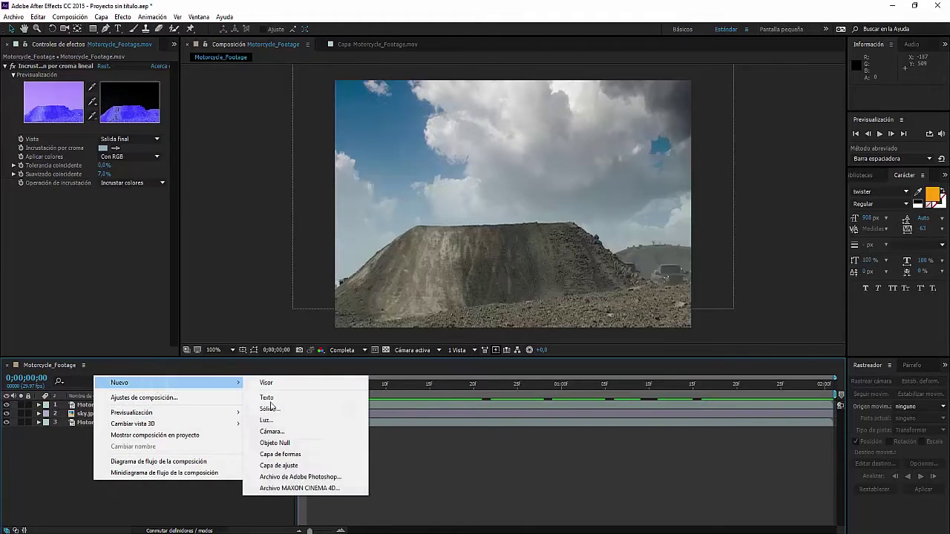
click(315, 466)
Step: Apply Curves (Curvas) to the adjustment layer and shape a slight RGB S-curve with darker shadows and anchored highlights
right_click(101, 202)
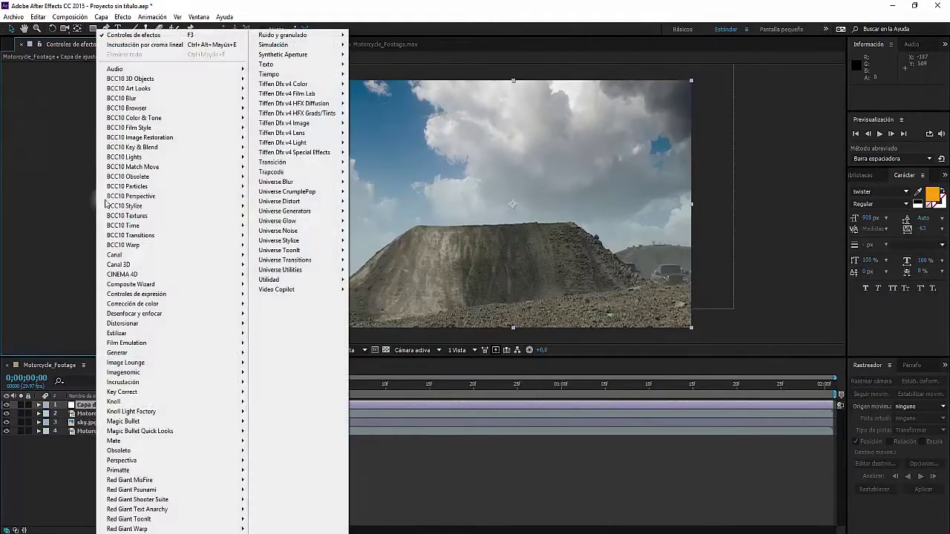
mouse_move(173, 305)
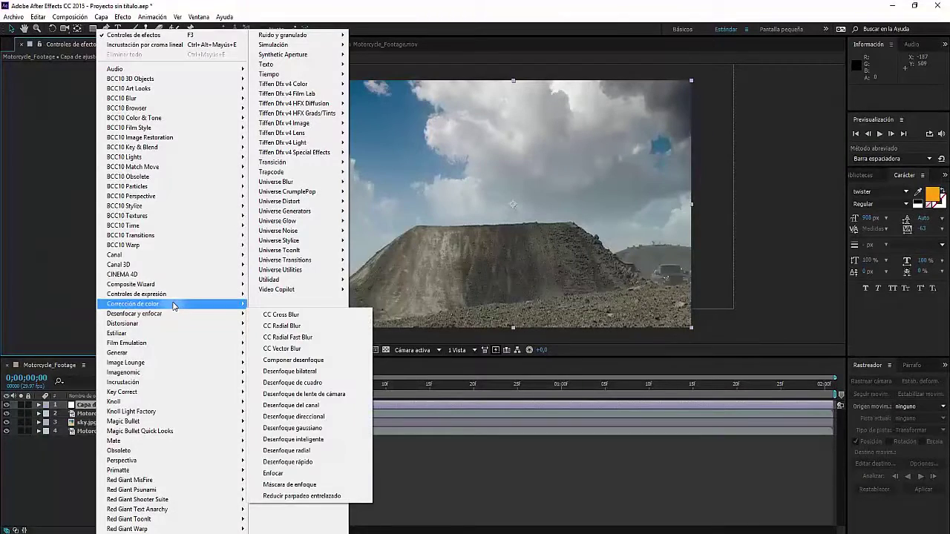
click(316, 348)
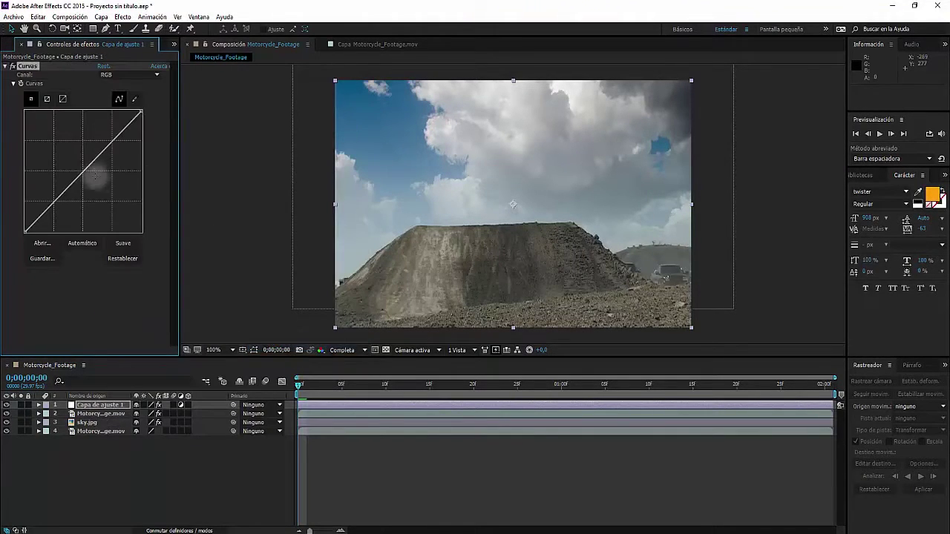
drag(56, 205, 58, 209)
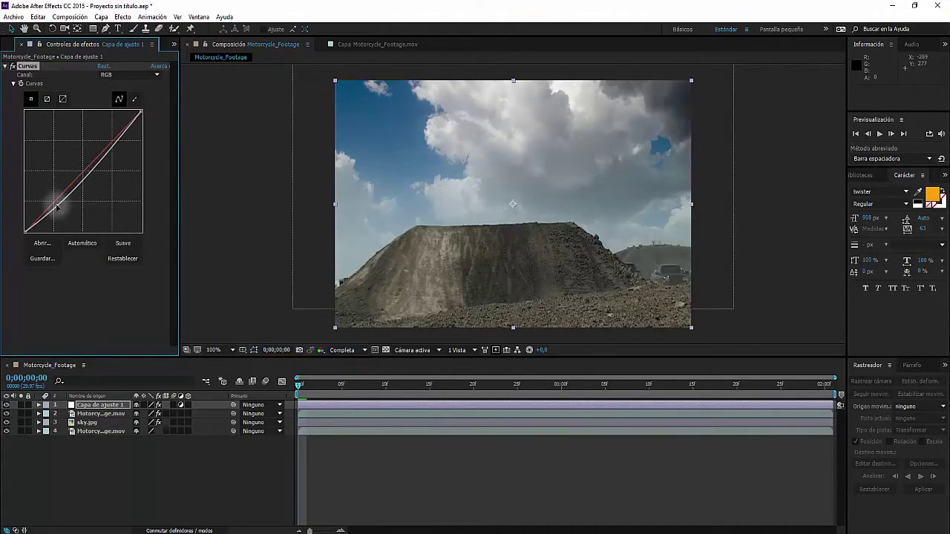
click(109, 151)
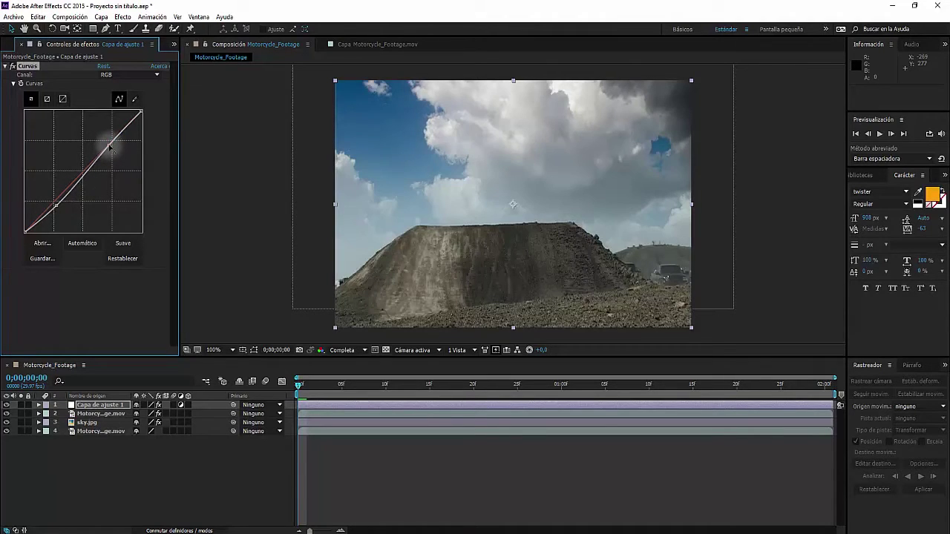
Step: Warm the image with Curves by slightly raising the red channel's midtones and slightly lowering the blue channel's midtones
click(130, 75)
click(125, 95)
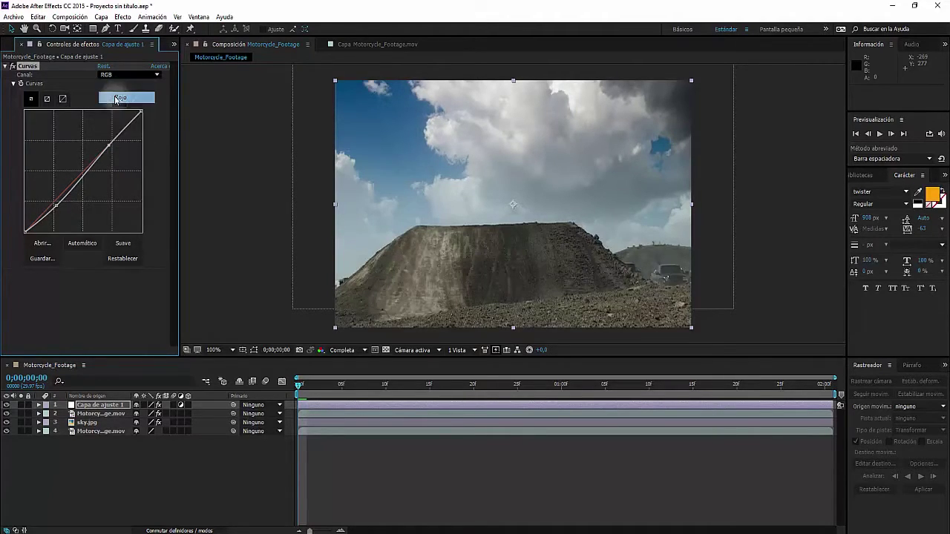
click(77, 176)
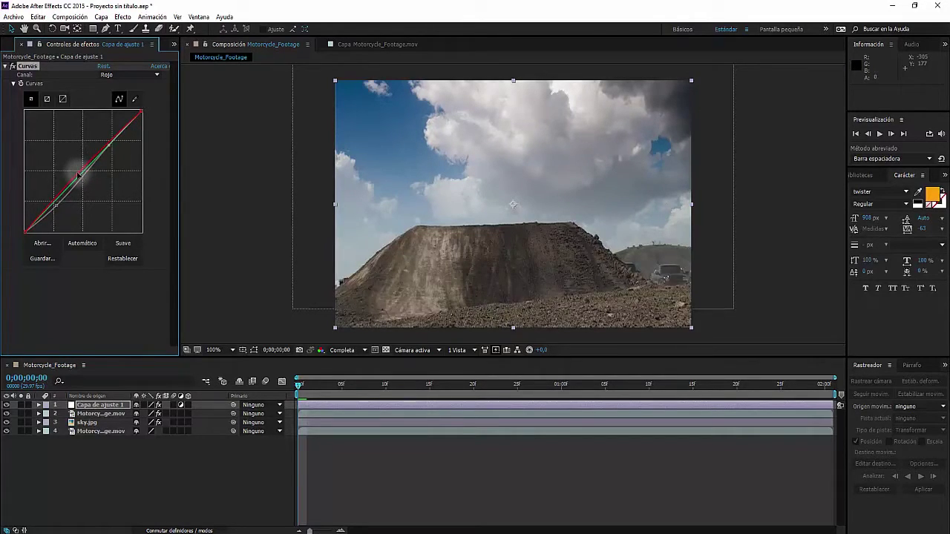
click(130, 74)
click(139, 125)
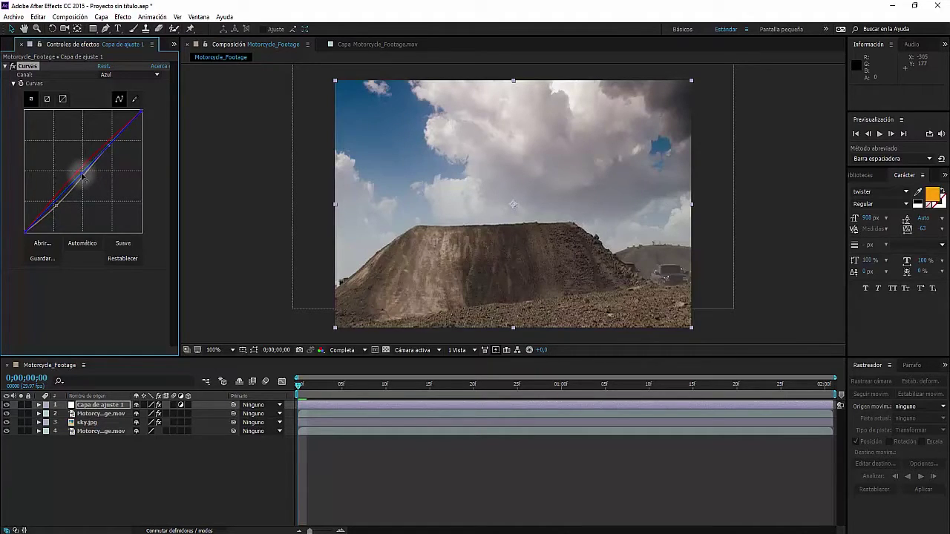
click(122, 259)
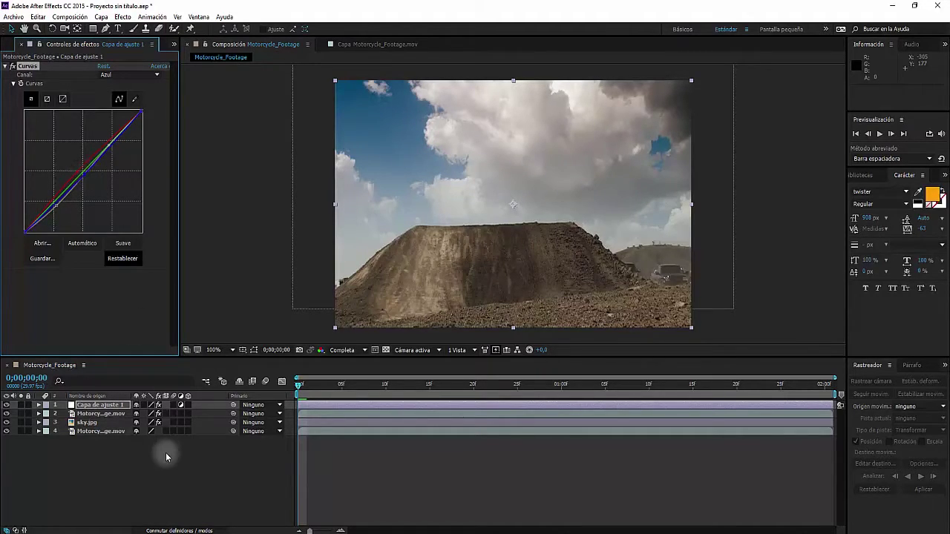
Step: Preview the color-corrected motorcycle composite and scrub to frame 0;00;00;29
click(189, 462)
click(880, 134)
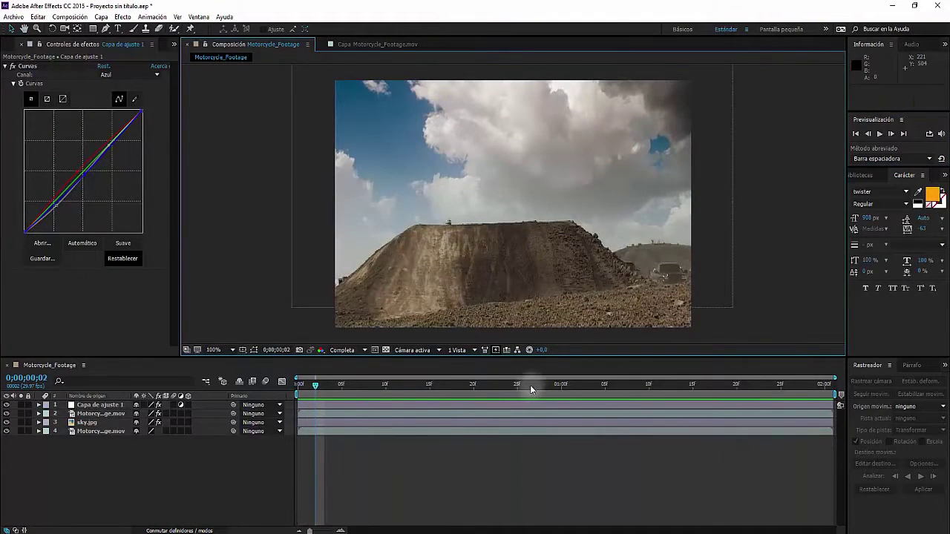
drag(531, 390, 551, 390)
Step: Create a new composition from the project's sky.mov clip
click(6, 45)
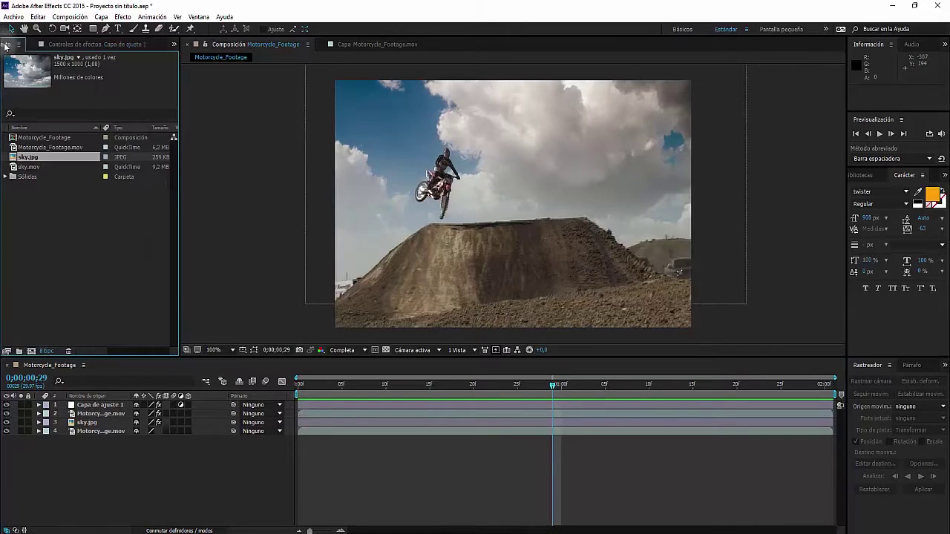
click(28, 169)
drag(28, 173, 30, 353)
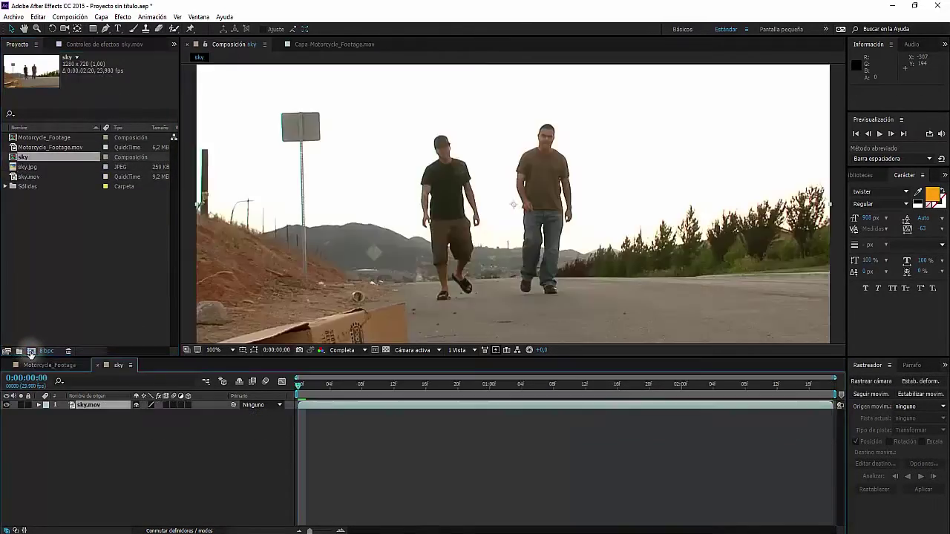
Step: Trim the sky composition to a work area ending at 0:00:02:16, excluding the black frames at the clip's end
mouse_move(305, 388)
mouse_down()
mouse_move(845, 384)
mouse_move(298, 386)
mouse_up()
scroll(309, 279, down, 2)
drag(368, 386, 841, 400)
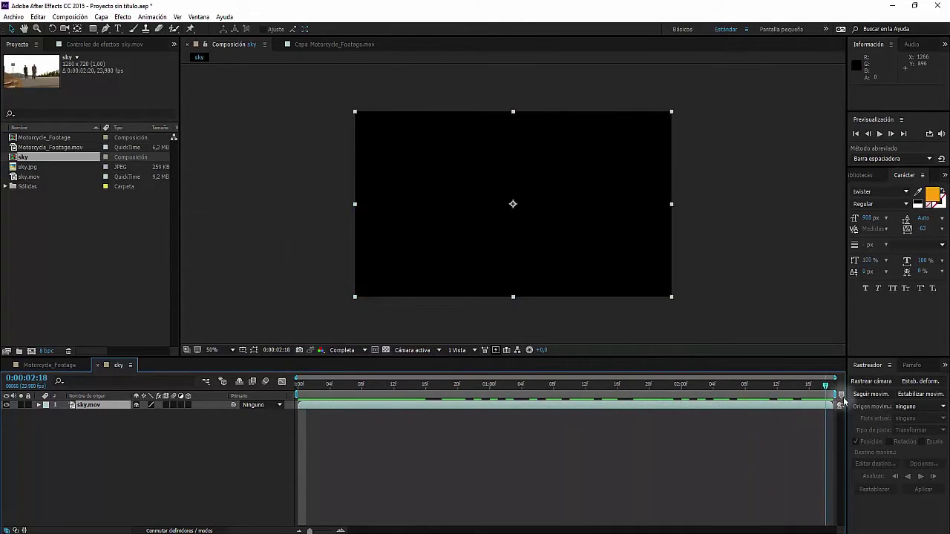
key(Page_Up)
key(Page_Up)
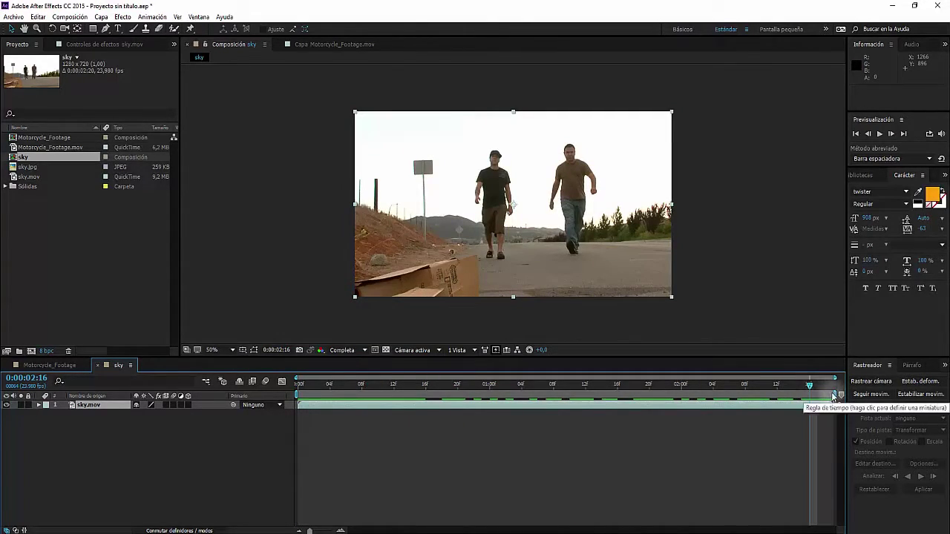
key(n)
right_click(790, 392)
click(824, 424)
drag(790, 392, 299, 399)
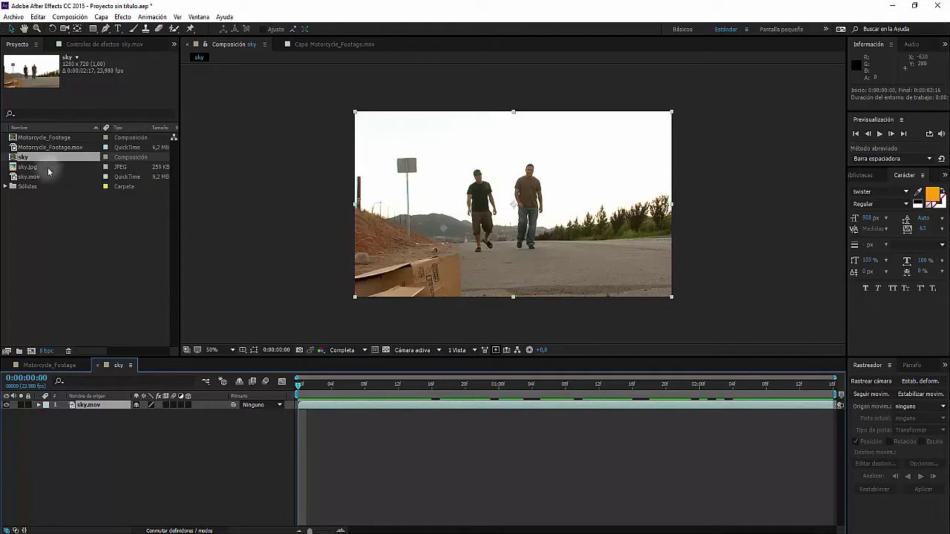
Step: Add sky.jpg above the sky.mov layer in the sky composition
click(53, 366)
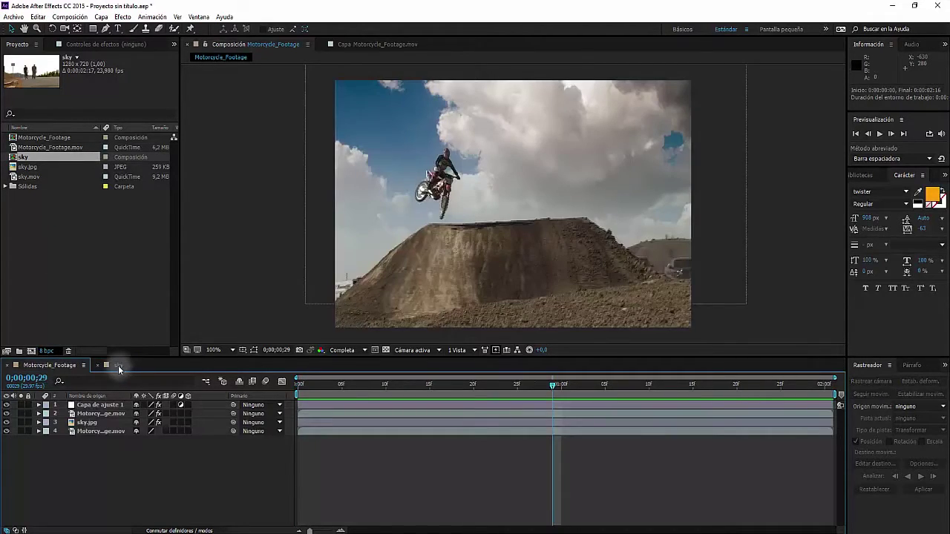
click(117, 365)
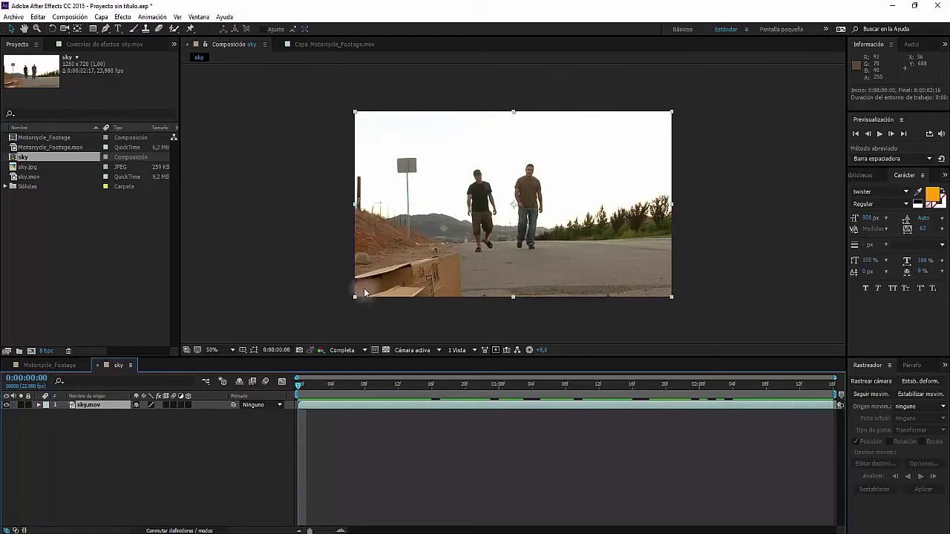
drag(30, 170, 104, 405)
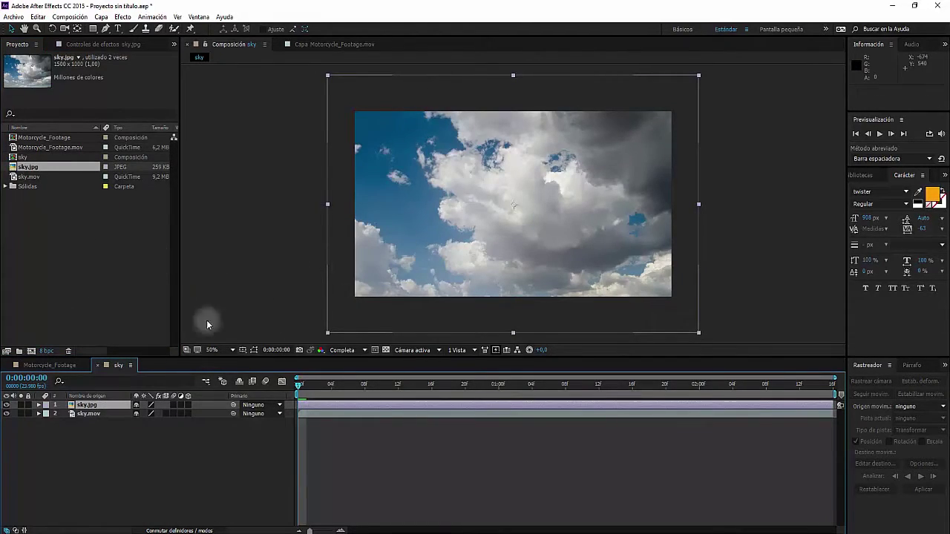
Step: Apply the linear wipe transition effect (Barrido lineal) to the sky.jpg layer in the sky composition
click(123, 17)
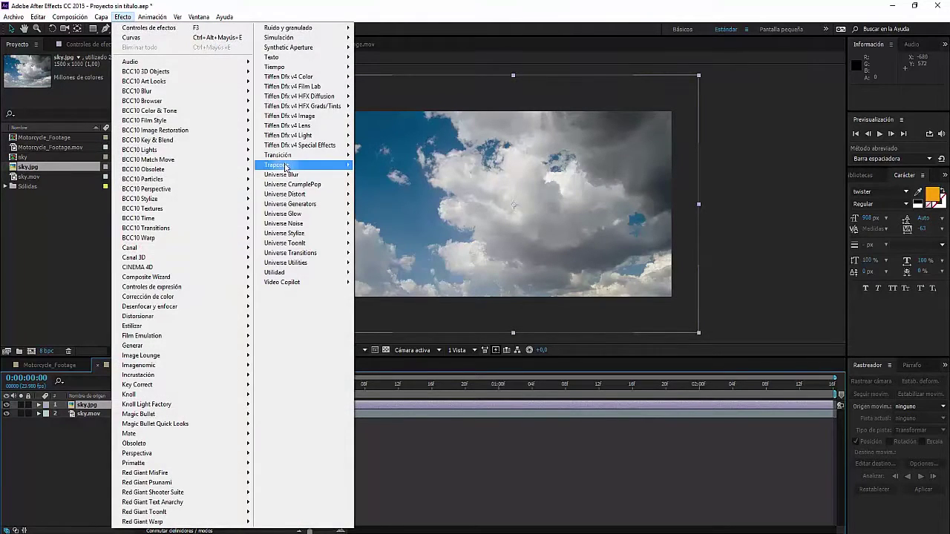
mouse_move(285, 158)
click(423, 190)
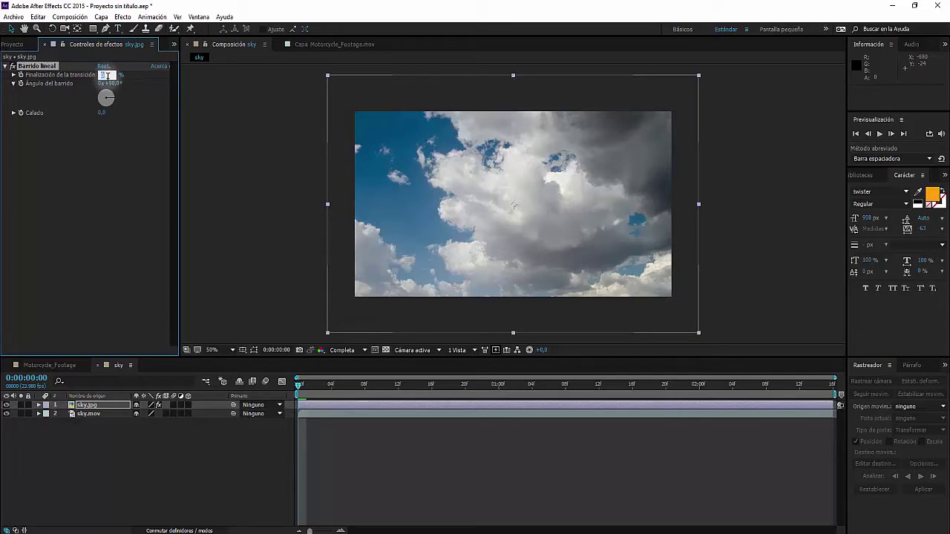
Step: Set the linear wipe to 30% completion, 0° angle and 382 feather, and raise the sky.jpg layer to about position 624, 128
key(Tab)
text(0)
key(Return)
drag(129, 113, 316, 142)
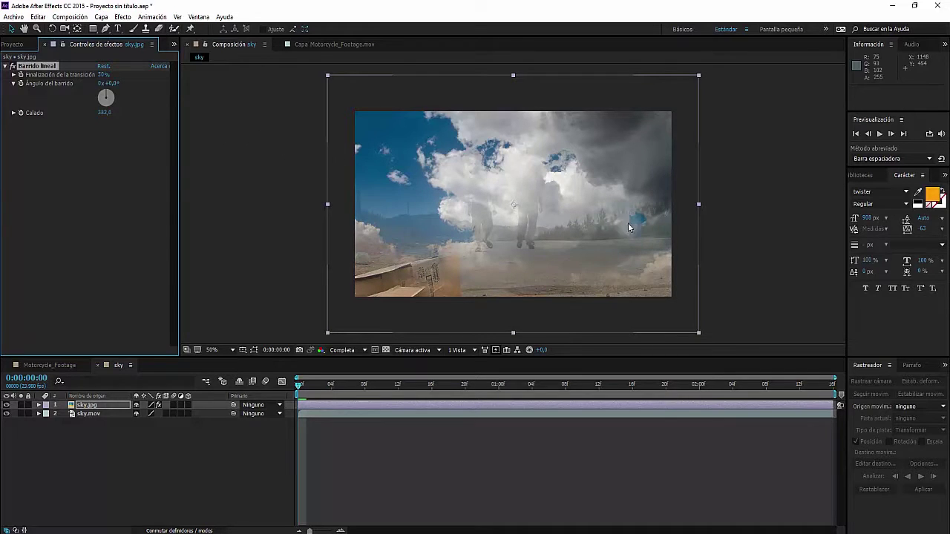
drag(609, 223, 605, 168)
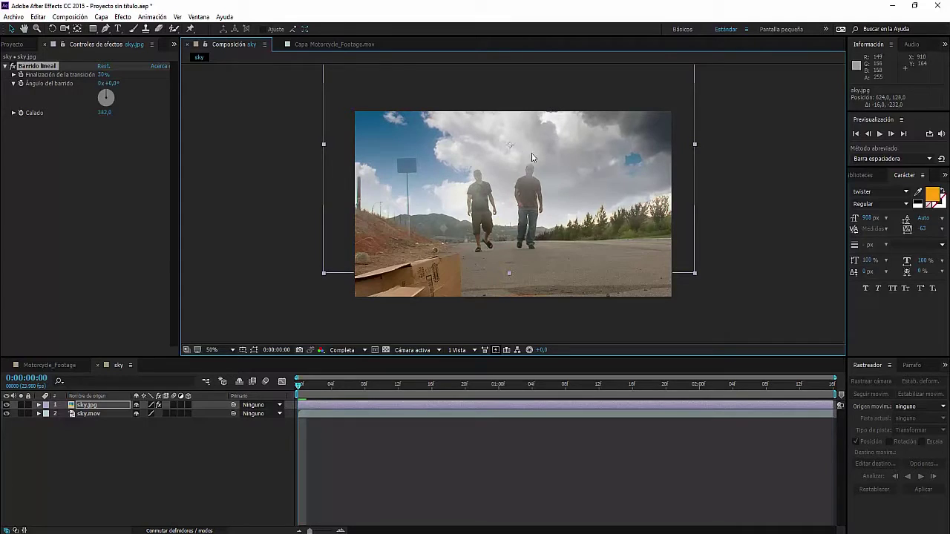
click(141, 471)
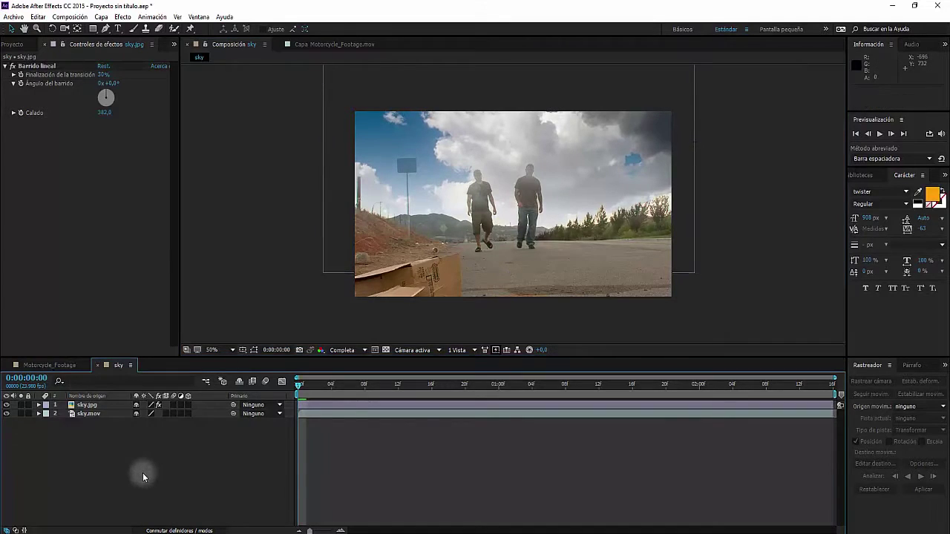
Step: Start motion tracking on the sky.mov layer and place the track point on the road sign
click(94, 416)
right_click(97, 415)
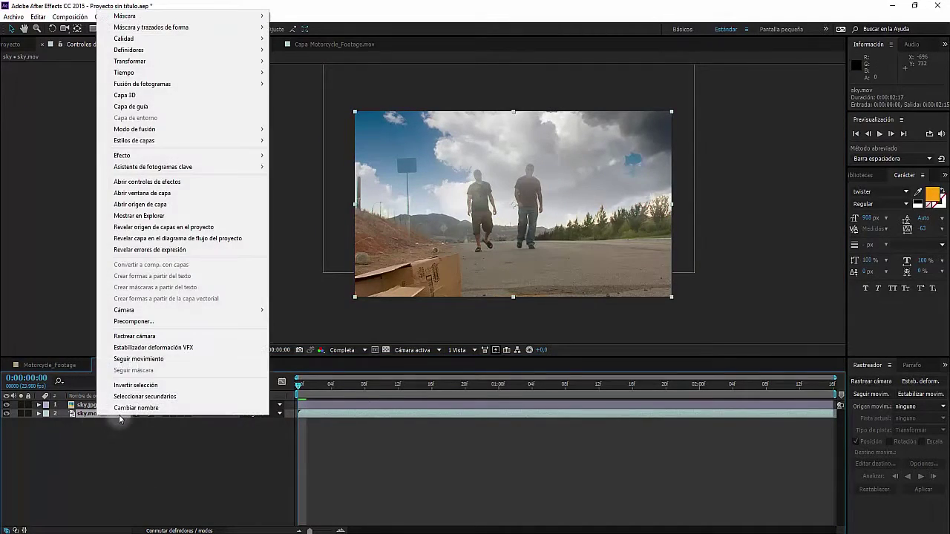
click(166, 359)
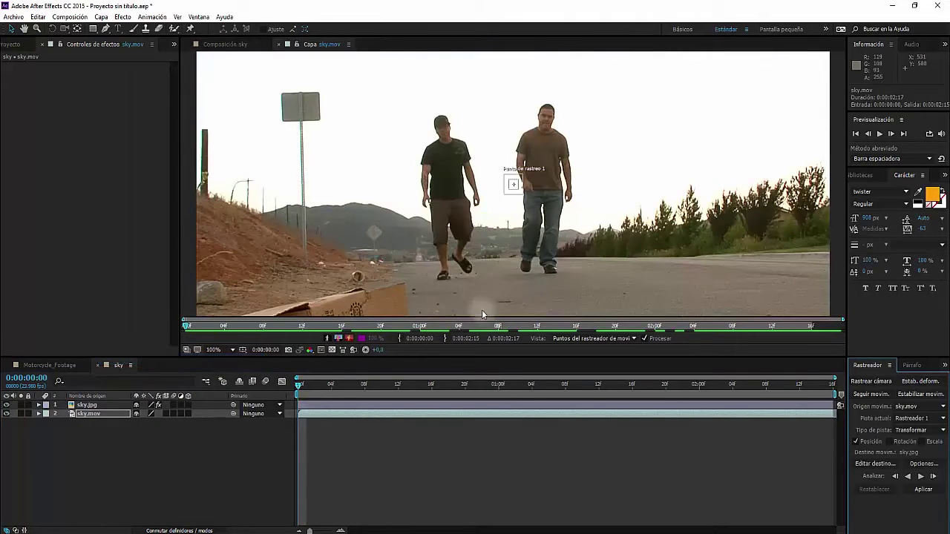
key(period)
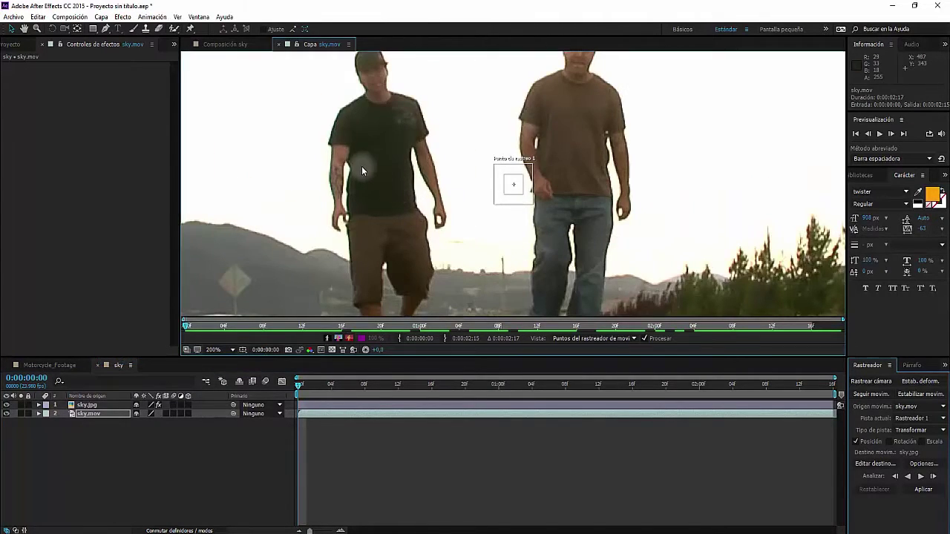
drag(361, 170, 628, 286)
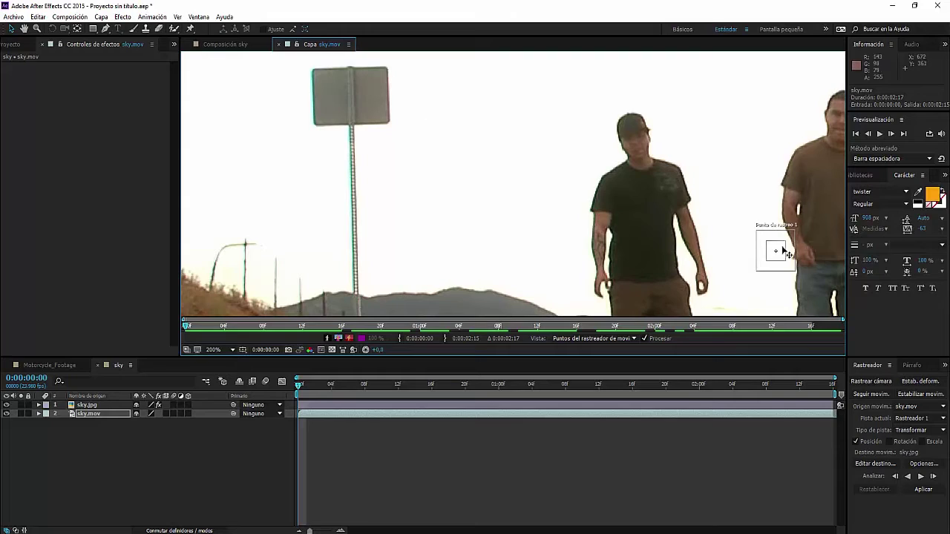
drag(776, 256, 364, 95)
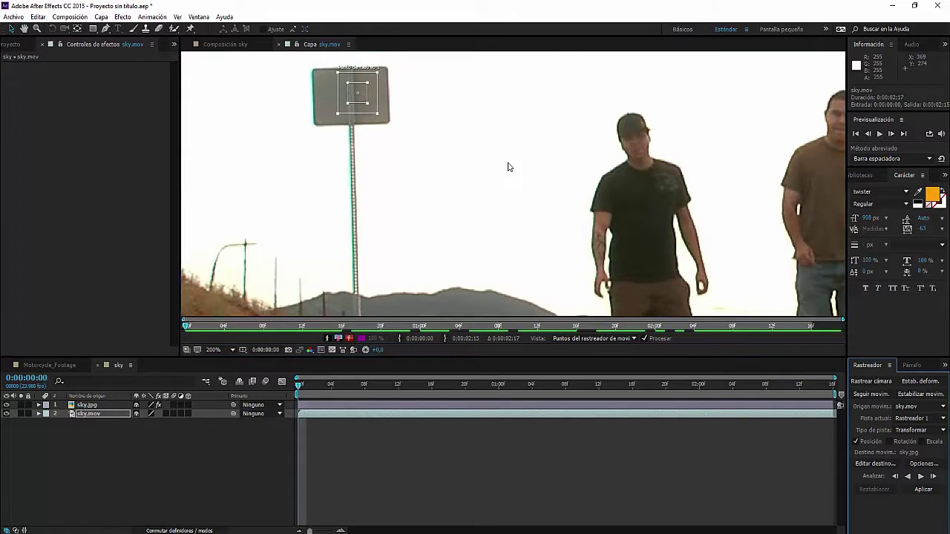
Step: Enlarge the track point's feature region around the sign's vertical post and its search region to enclose the whole sign
key(period)
drag(556, 230, 606, 260)
drag(571, 227, 569, 234)
drag(521, 212, 521, 261)
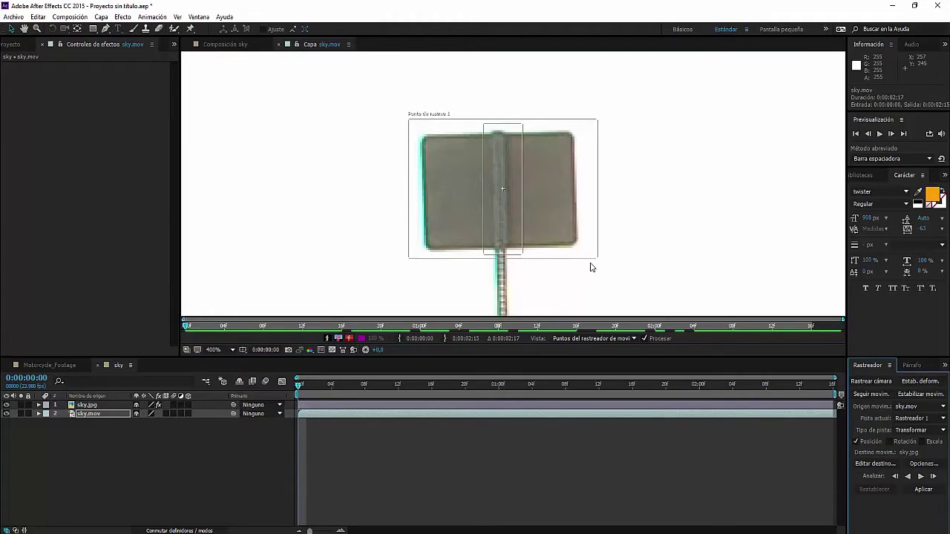
drag(594, 263, 606, 278)
drag(499, 192, 498, 194)
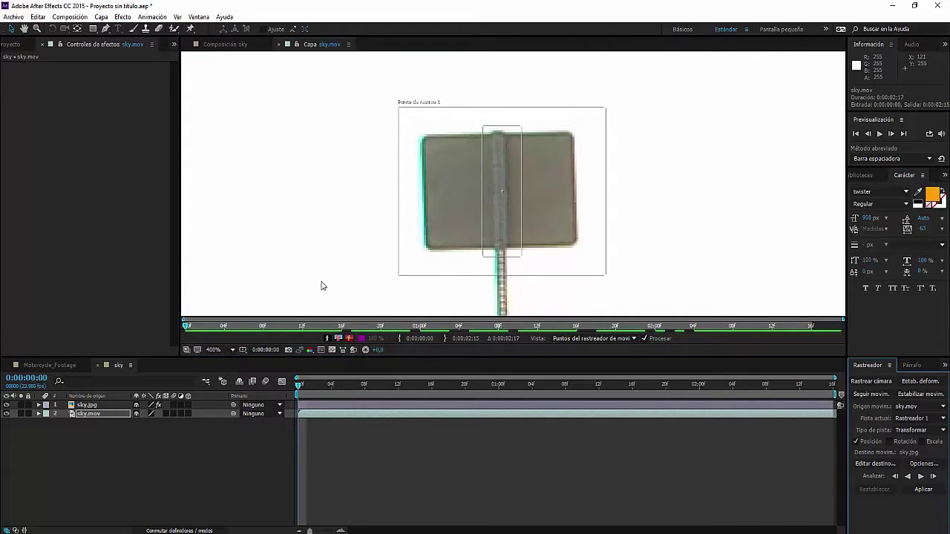
scroll(323, 281, down, 6)
drag(619, 295, 543, 259)
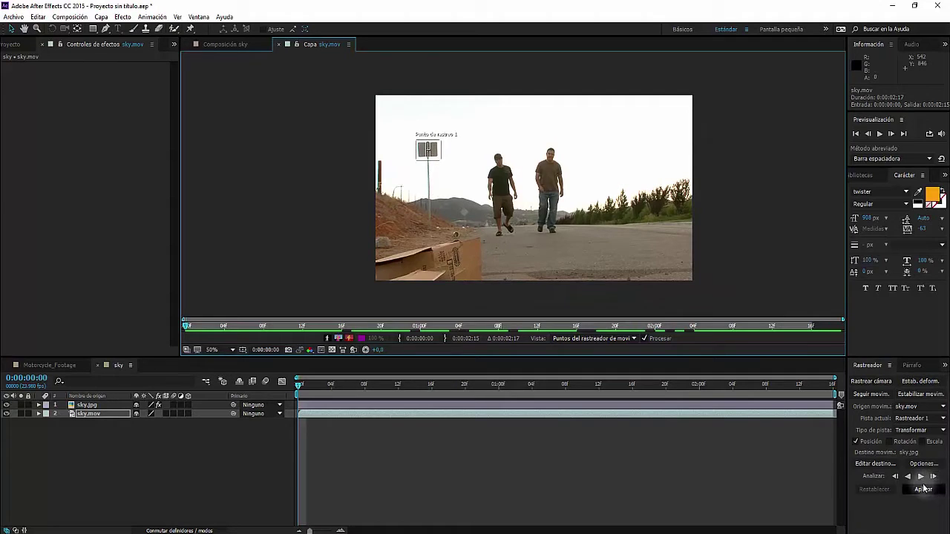
Step: Analyze the sign's motion forward through the clip and apply the track to sky.jpg in X and Y from the first frame
click(921, 476)
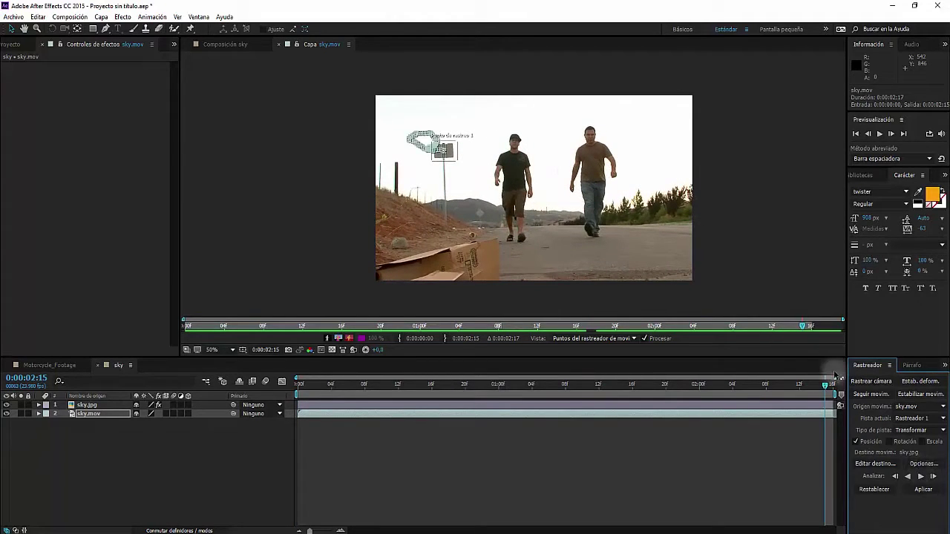
drag(830, 386, 185, 410)
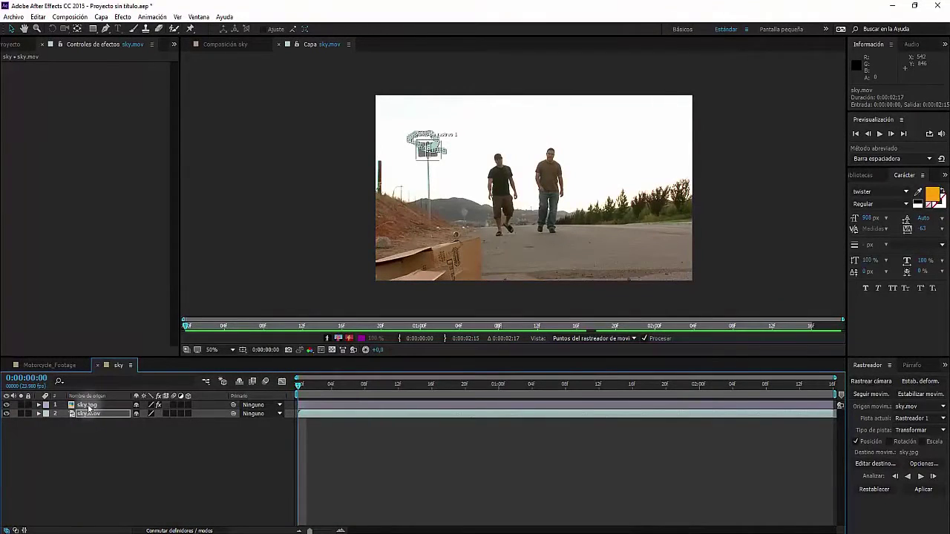
click(87, 406)
click(924, 489)
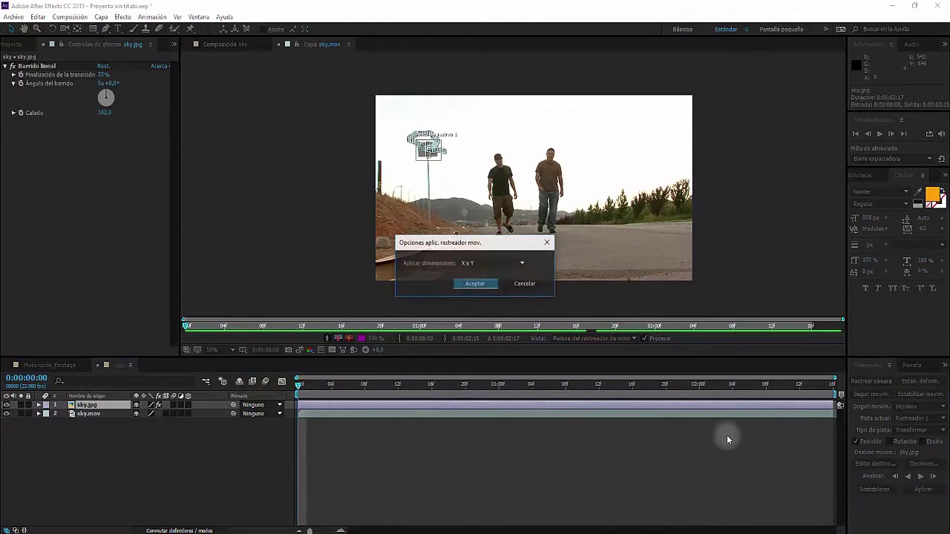
click(476, 285)
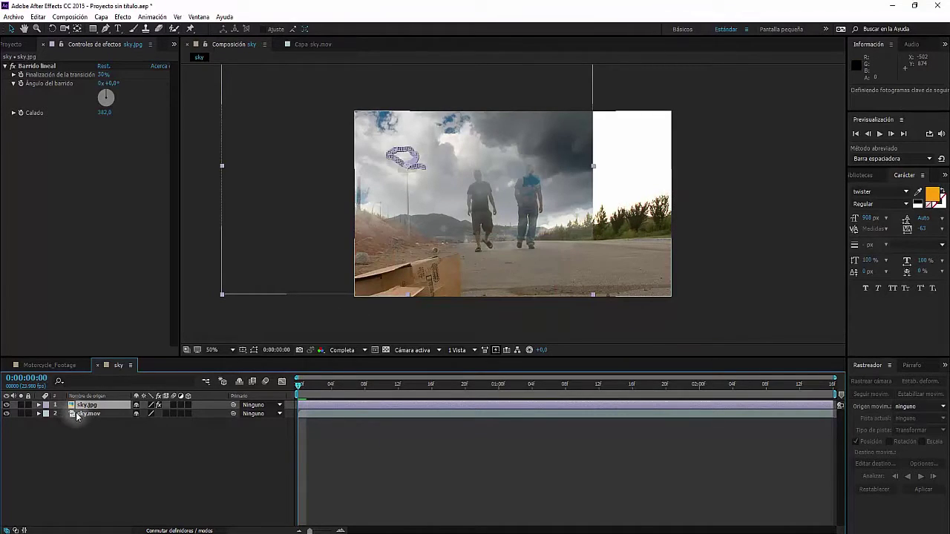
Step: Move sky.jpg with all its position keyframes selected, placing it at about 660, 80 so the clouds cover the sky
key(u)
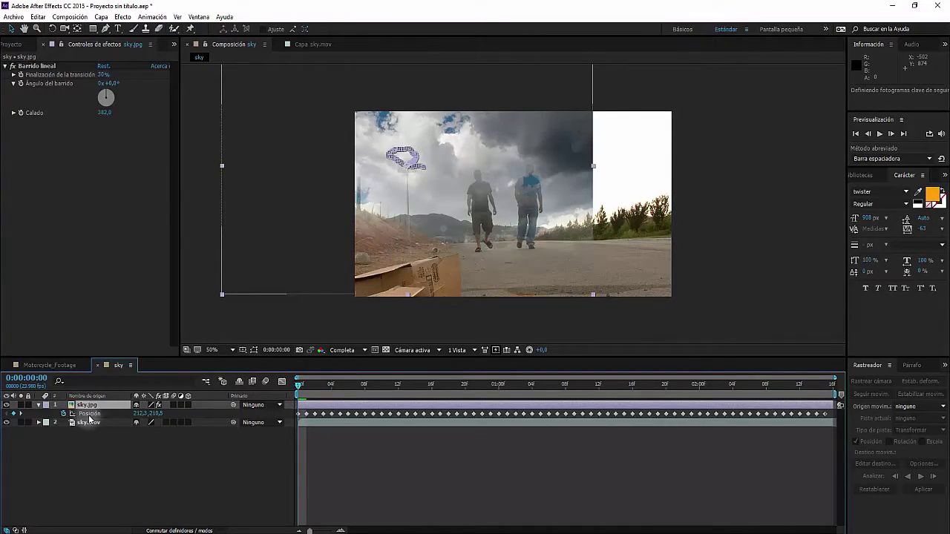
click(89, 413)
drag(375, 186, 476, 153)
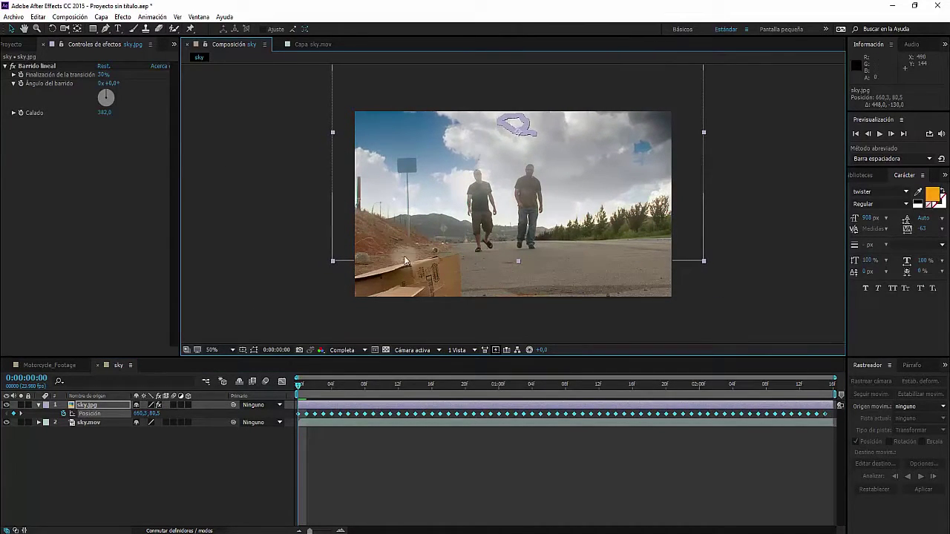
click(38, 405)
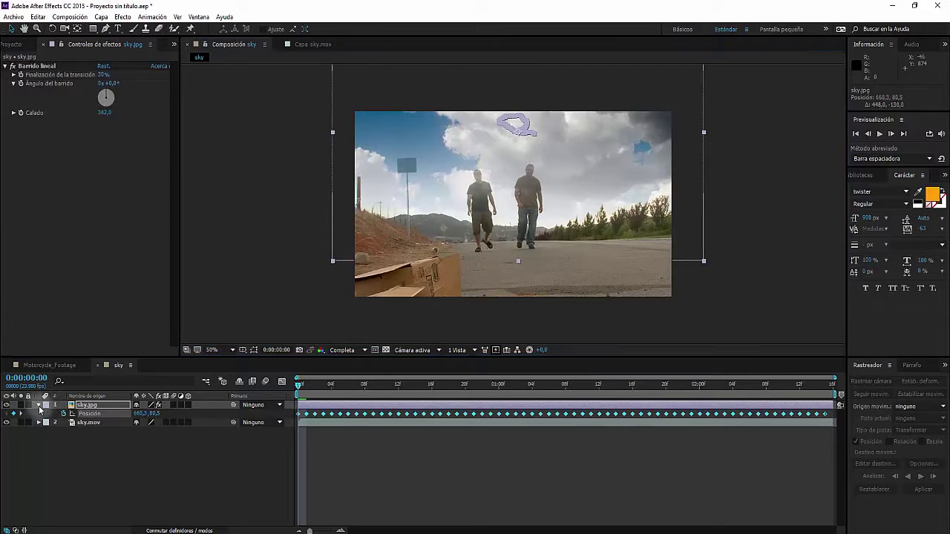
click(245, 466)
mouse_move(300, 387)
mouse_down()
mouse_move(812, 391)
mouse_move(315, 385)
mouse_up()
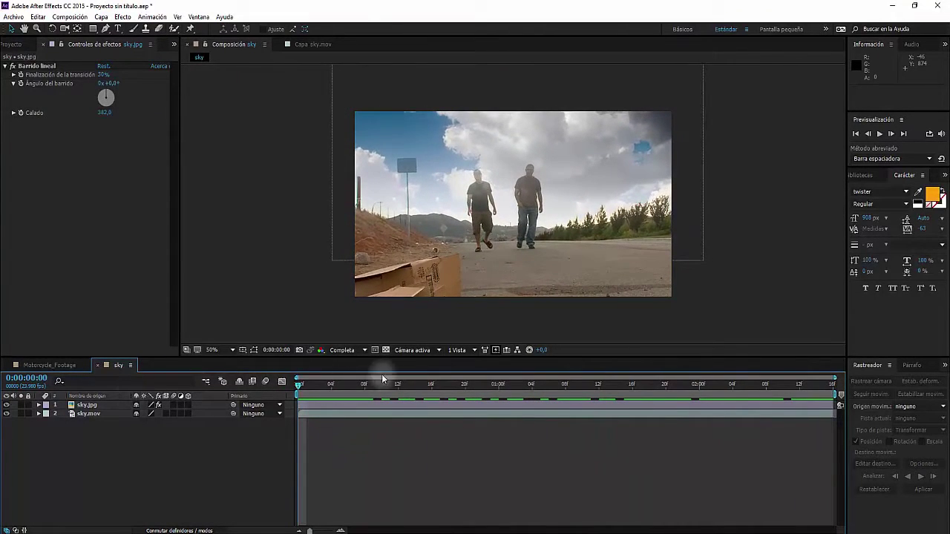
Step: Duplicate the sky.mov layer and place the copy above sky.jpg
click(95, 414)
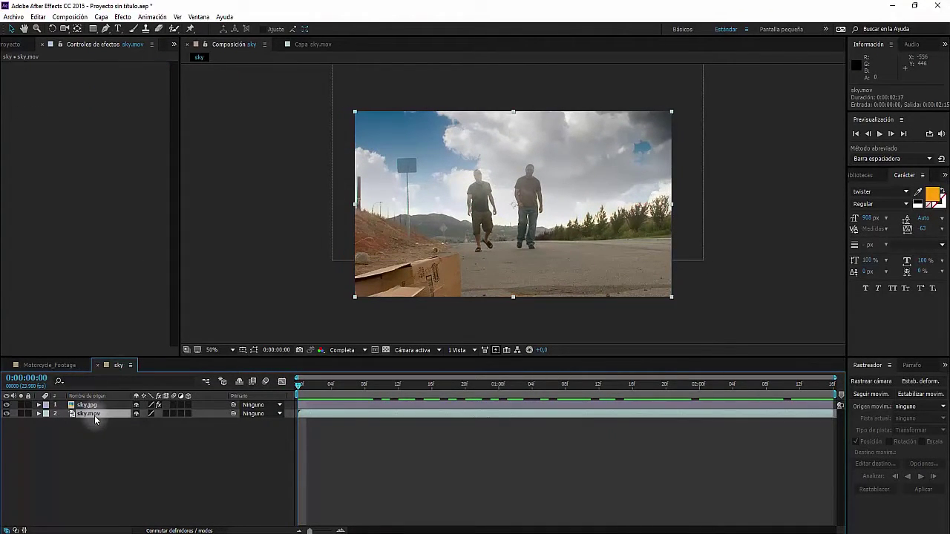
key(ctrl+d)
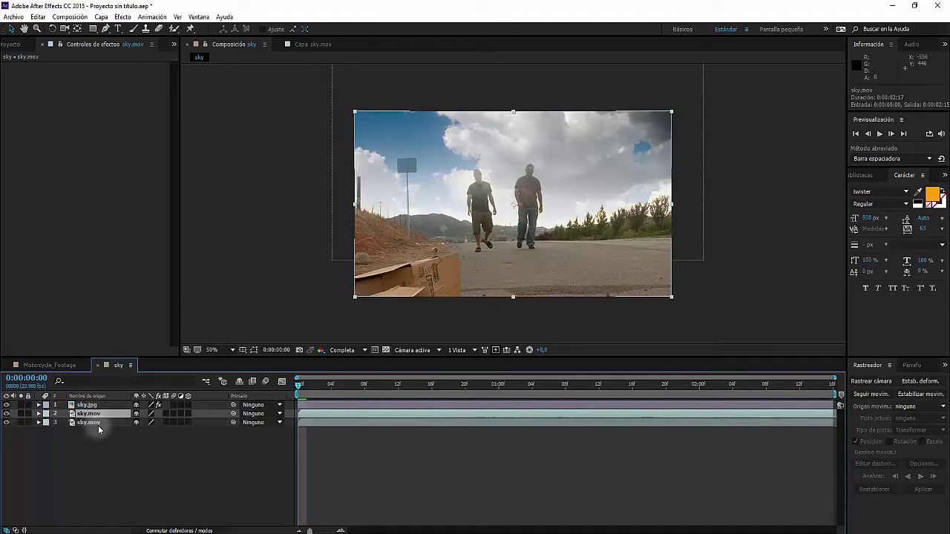
drag(92, 415, 104, 405)
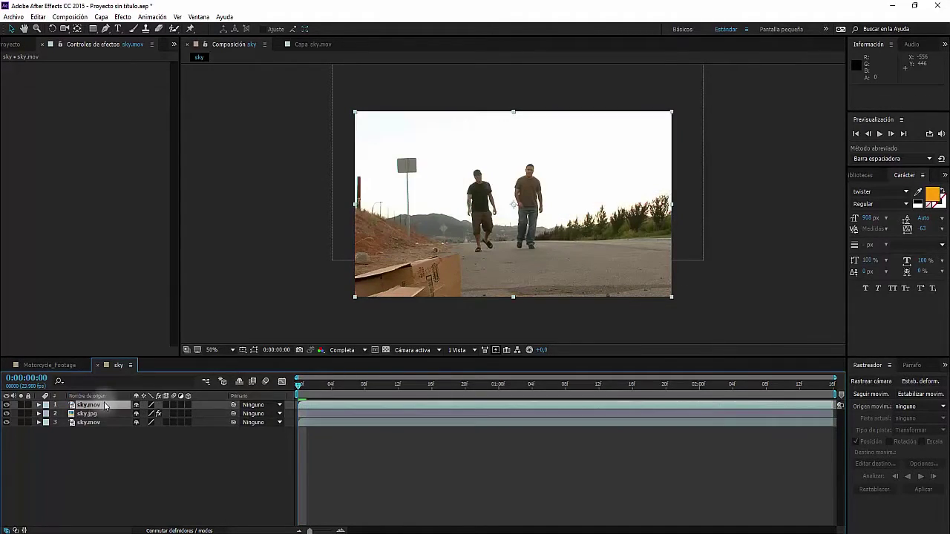
Step: Apply the linear color key effect (Incrustación por croma lineal) to the upper sky.mov layer and sample the white sky as key color
click(122, 17)
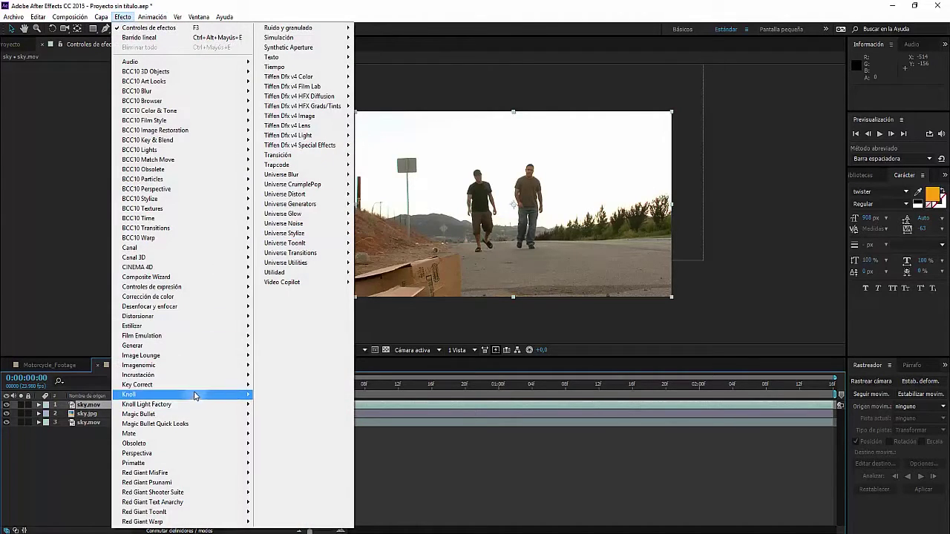
mouse_move(182, 375)
click(334, 433)
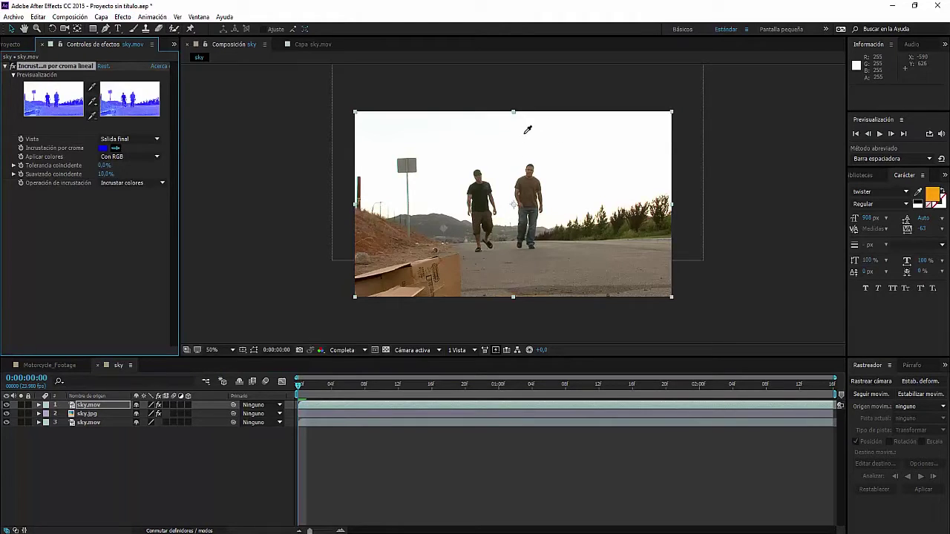
click(525, 133)
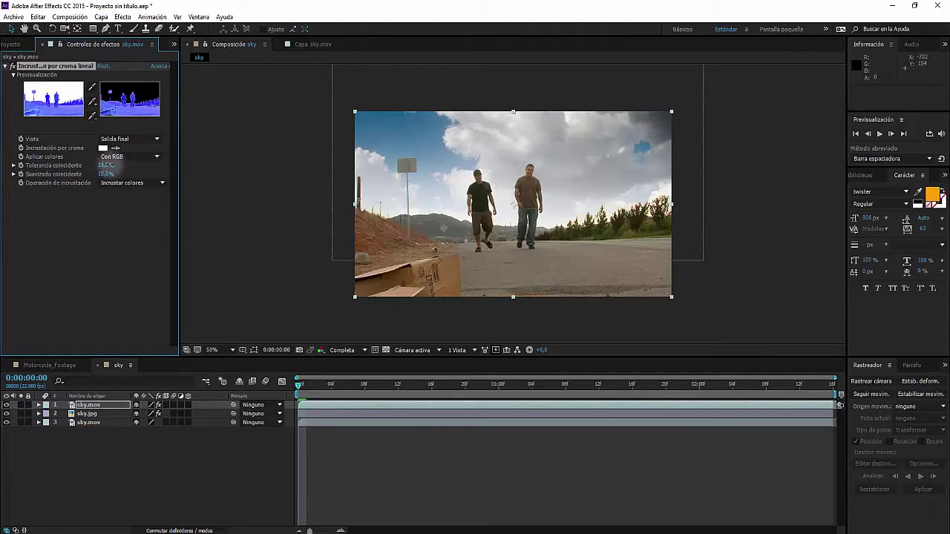
Step: Set the color key's matching tolerance to 25% and matching softness to 21%, and preview the composite
key(slash)
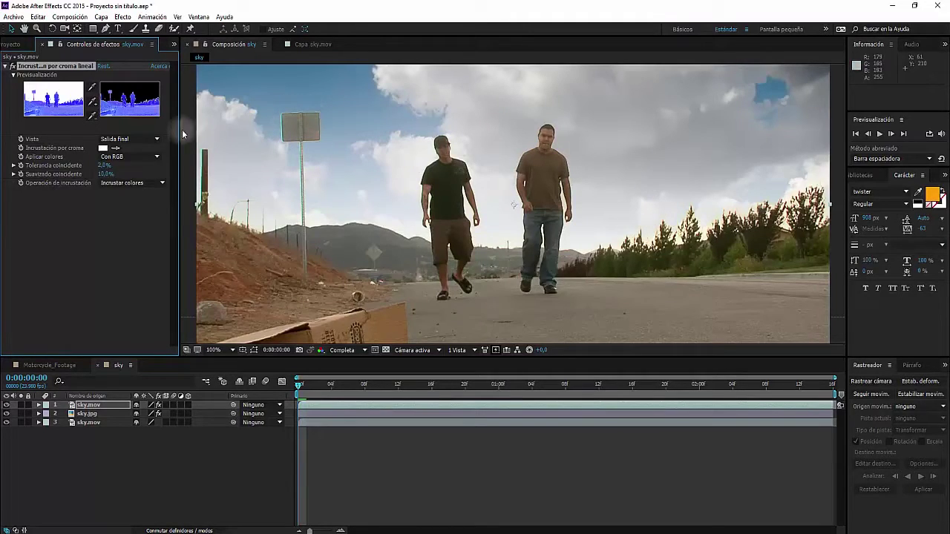
drag(124, 165, 118, 166)
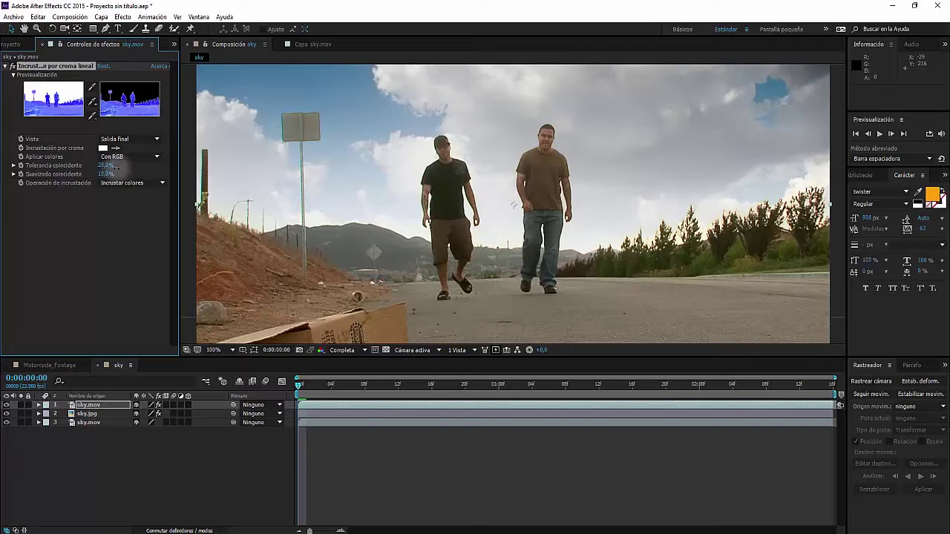
drag(116, 173, 133, 175)
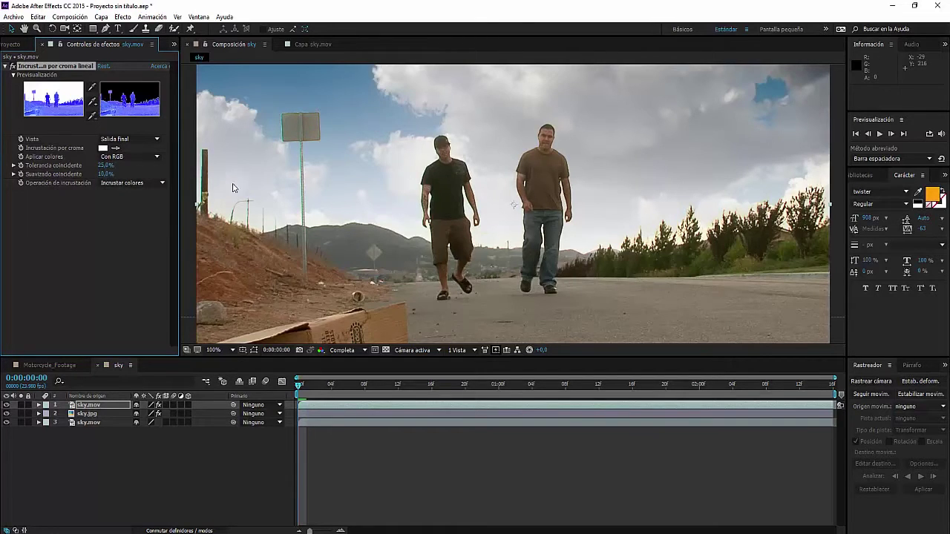
key(comma)
key(comma)
key(comma)
key(period)
key(period)
key(comma)
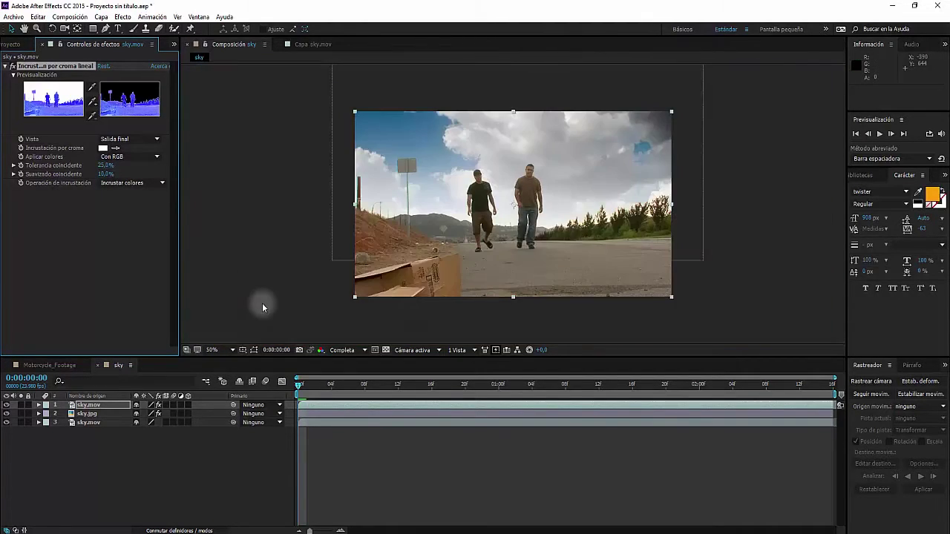
click(880, 135)
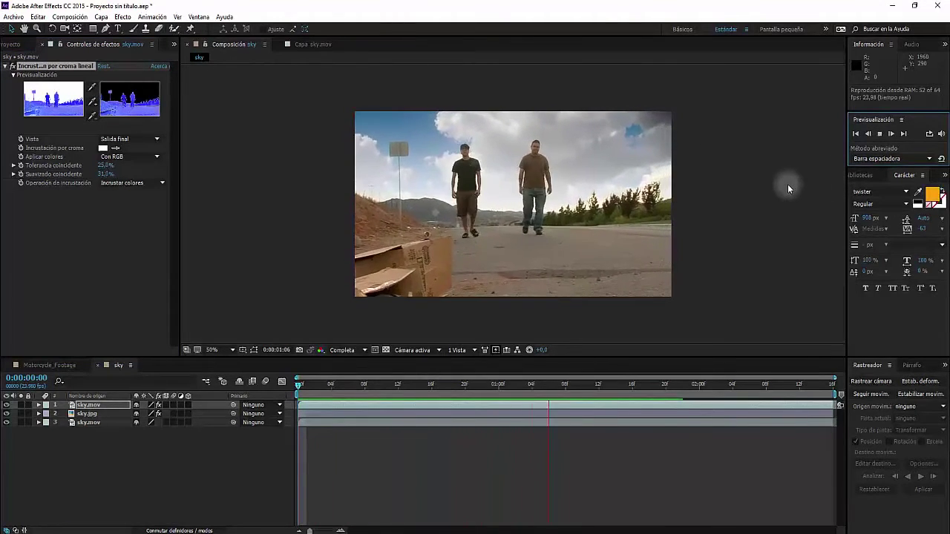
click(880, 135)
Step: Add a new adjustment layer on top of the sky composition
right_click(170, 450)
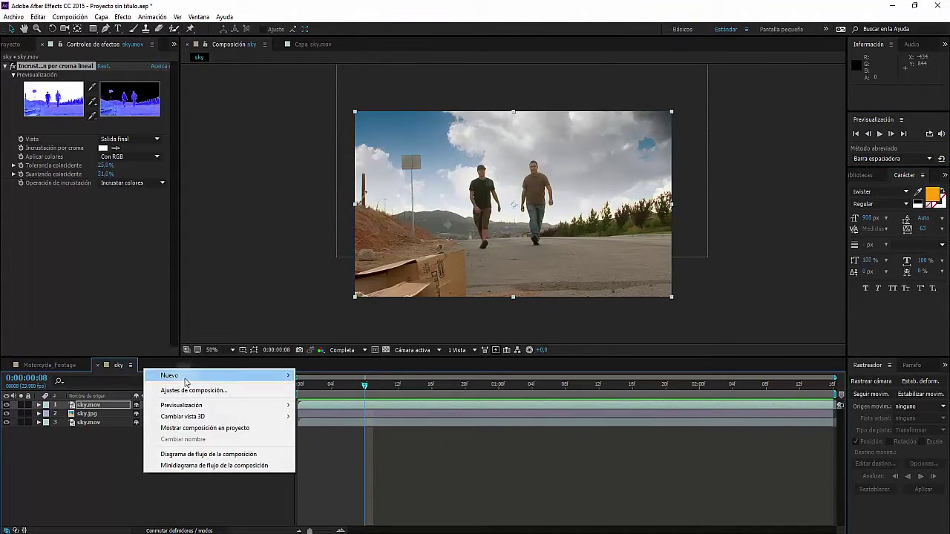
mouse_move(186, 376)
click(329, 458)
Step: Apply the Curves effect (Curvas) to the adjustment layer, slightly darken the shadows on the RGB curve and anchor its highlights
right_click(100, 256)
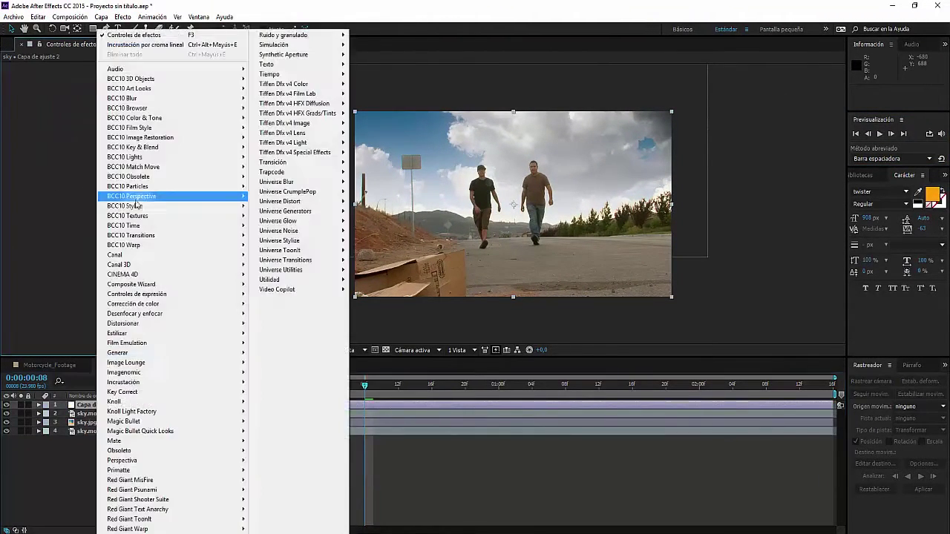
mouse_move(211, 303)
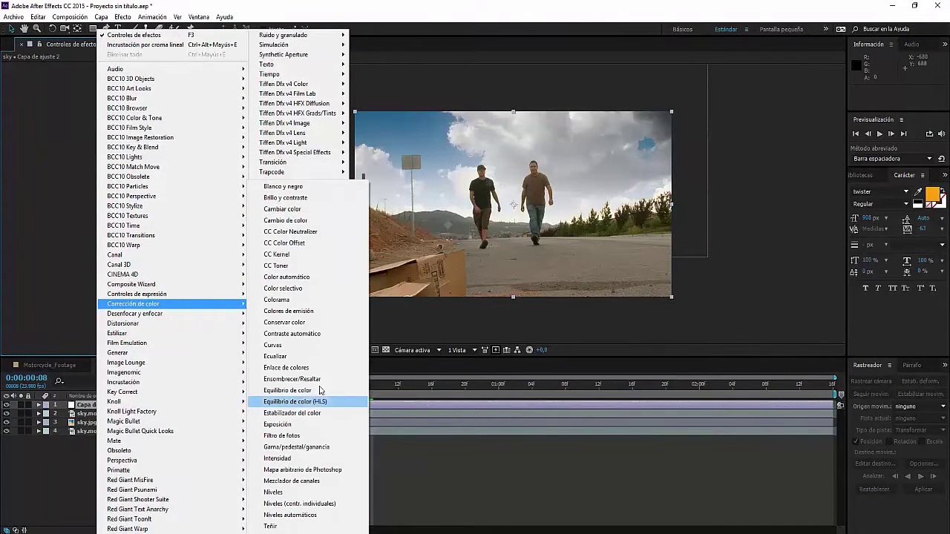
click(276, 345)
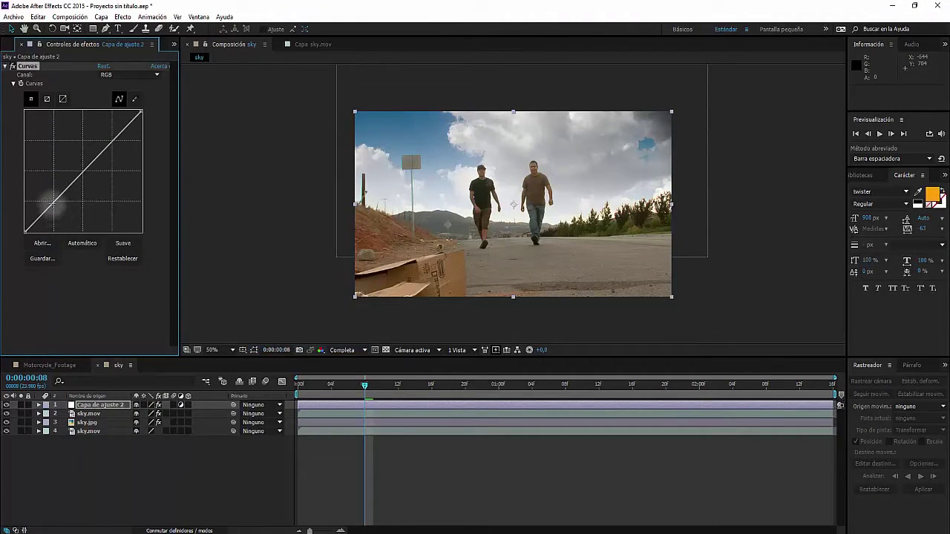
drag(51, 205, 53, 210)
click(112, 144)
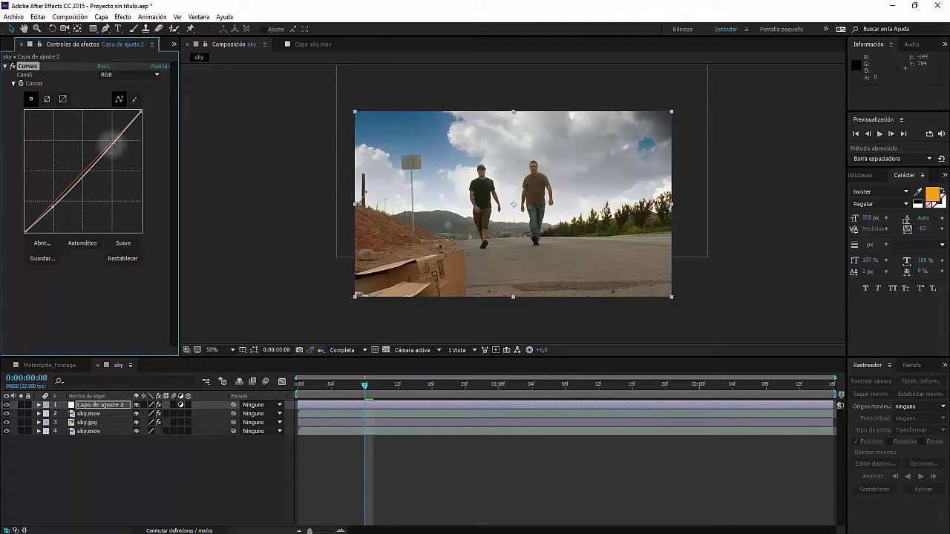
Step: Fine-tune the midtones of the green, blue and red channel curves, lowering red slightly, and smooth the red curve
click(126, 75)
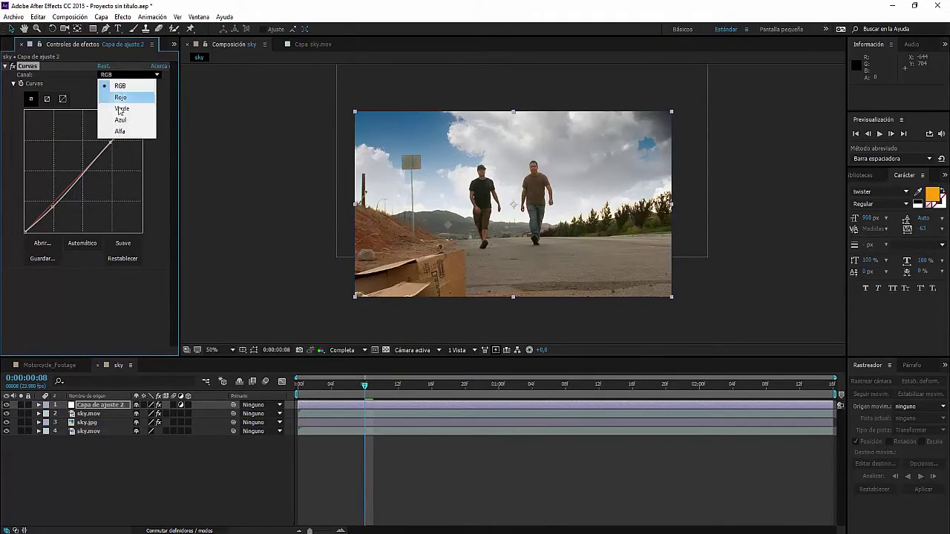
click(121, 109)
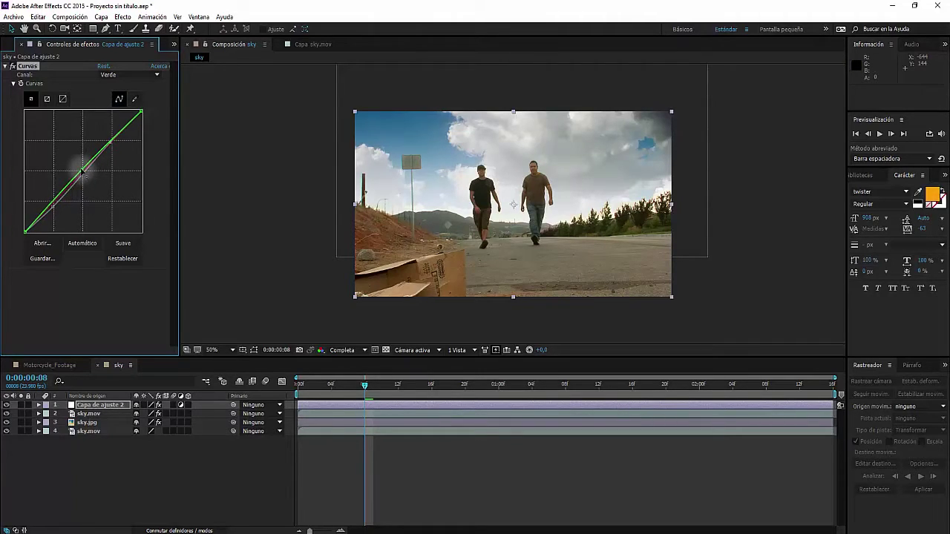
click(122, 75)
click(119, 120)
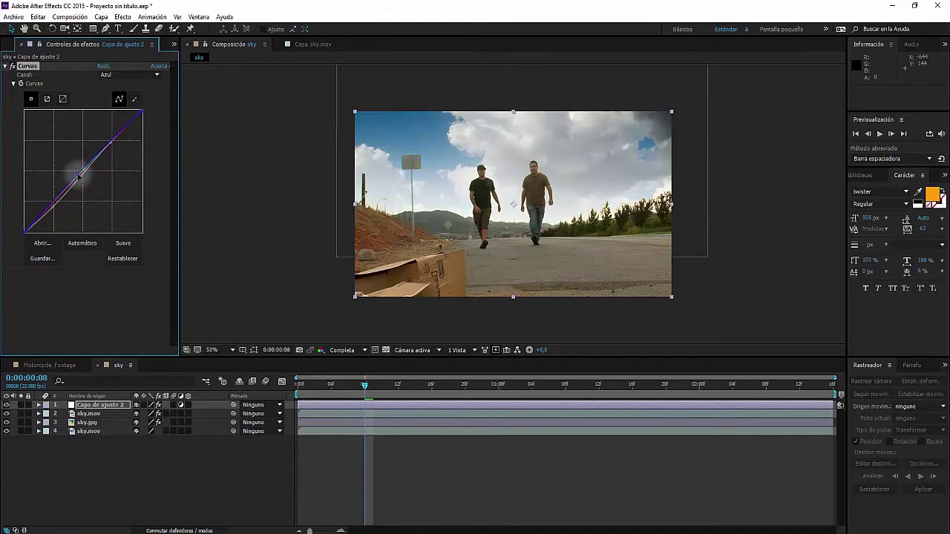
click(128, 75)
click(125, 97)
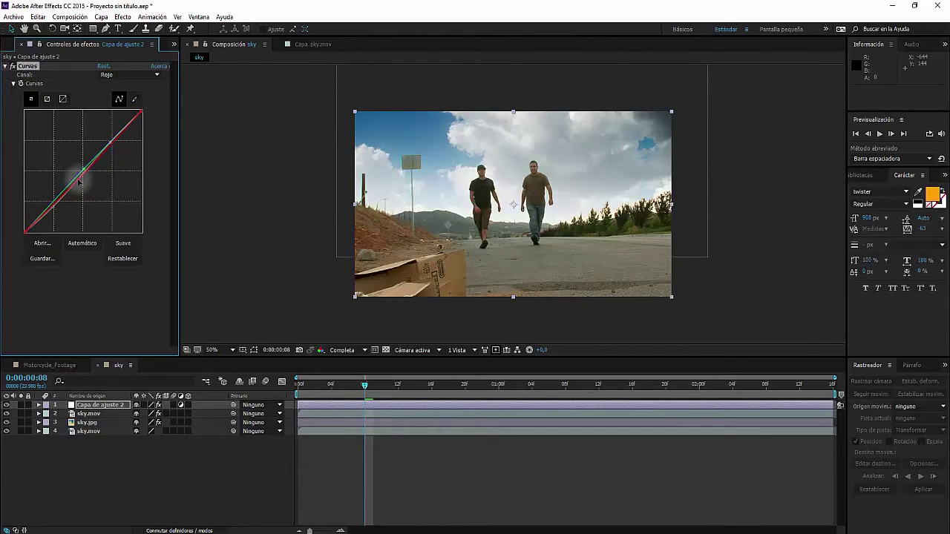
click(122, 243)
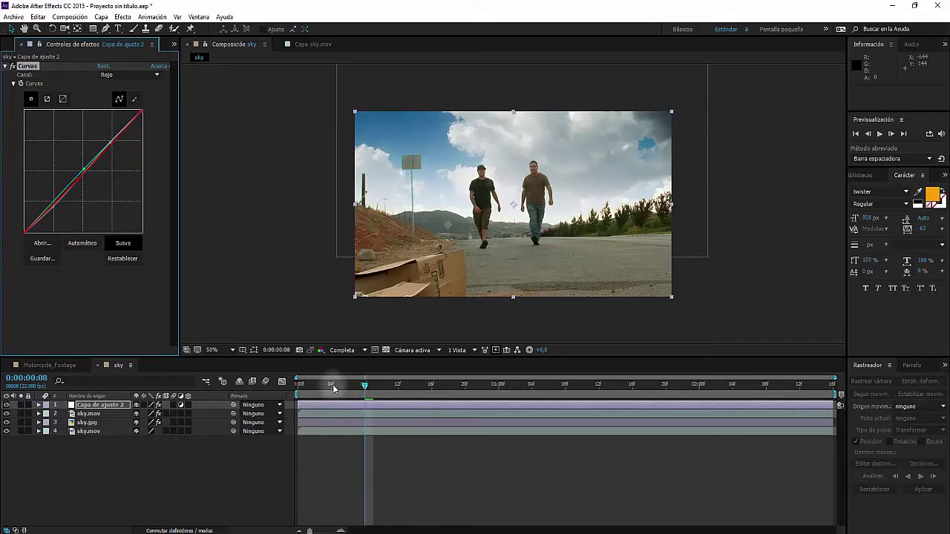
Step: Preview the sky composition from the first frame and switch to the Motorcycle_Footage composition
click(300, 384)
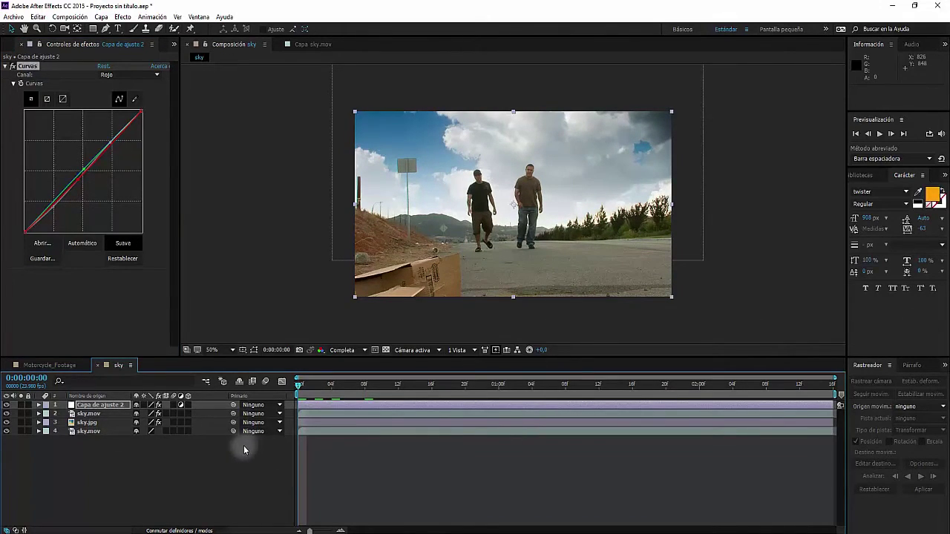
click(880, 134)
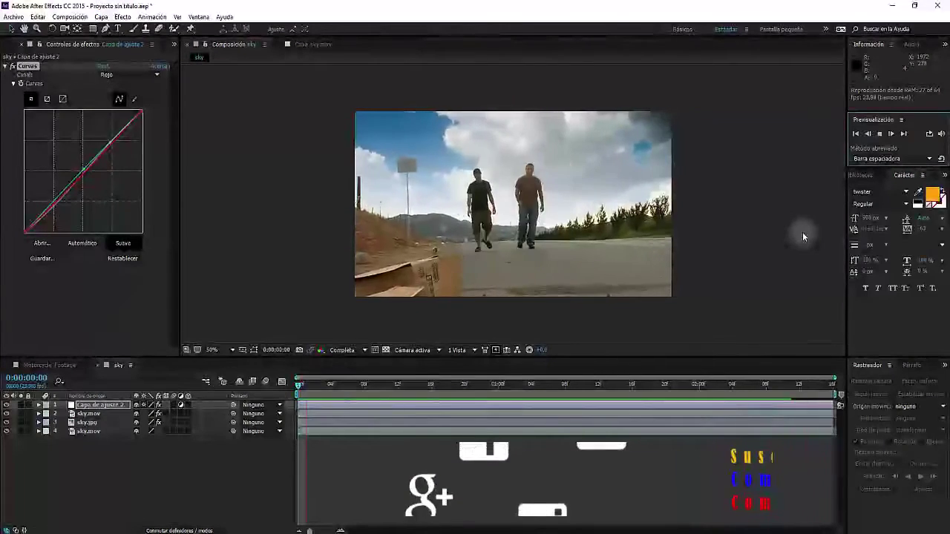
click(67, 368)
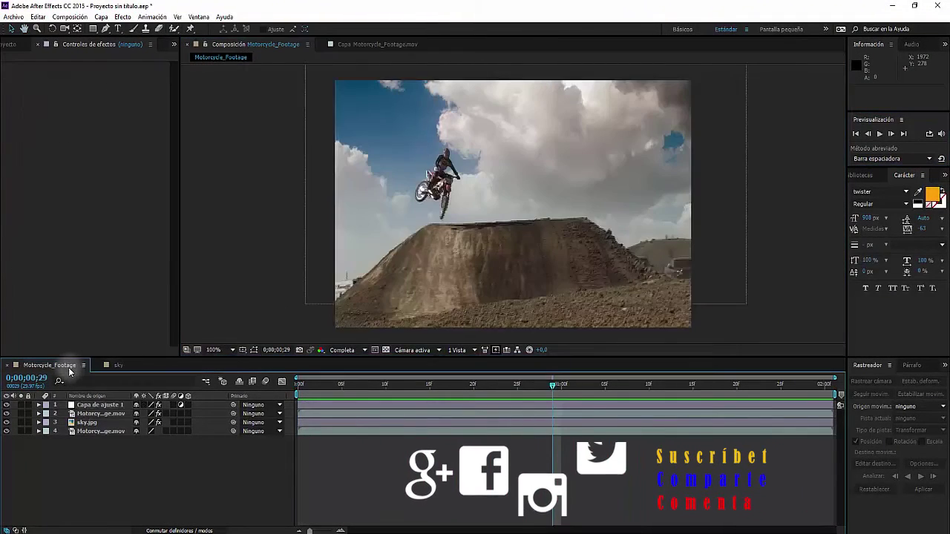